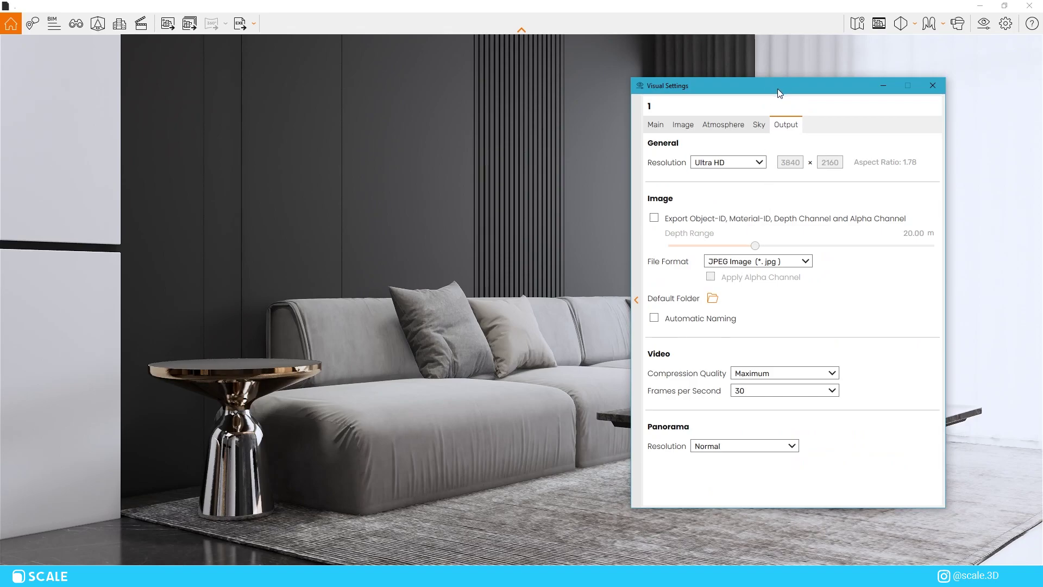
- Enter a custom output height of 1350 for a 1080 × 1350 portrait frame (aspect 0.80)
left_click(859, 25)
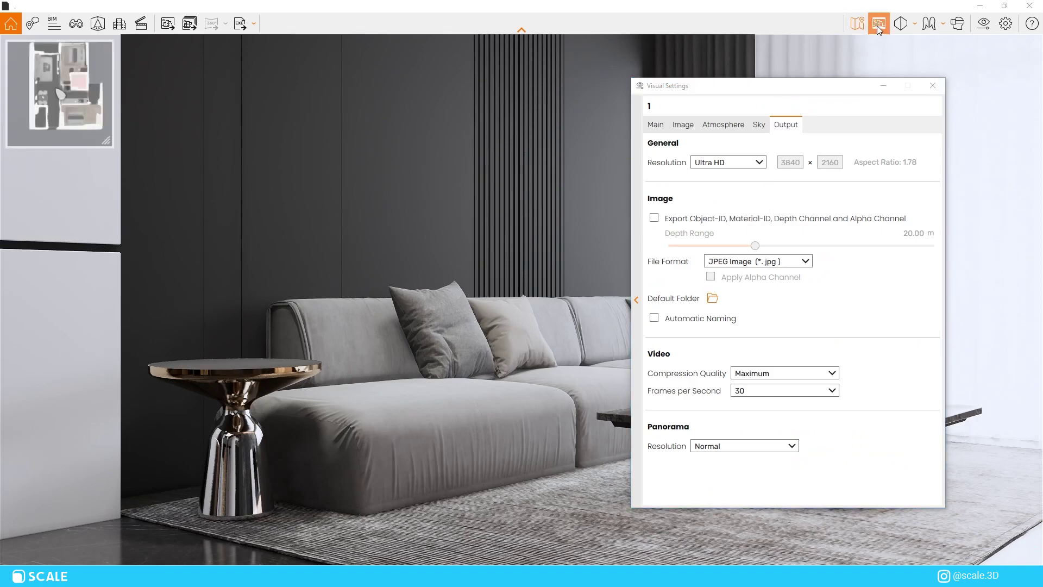
left_click(876, 25)
left_click(857, 23)
left_click_drag(789, 86, 910, 387)
left_click(760, 243)
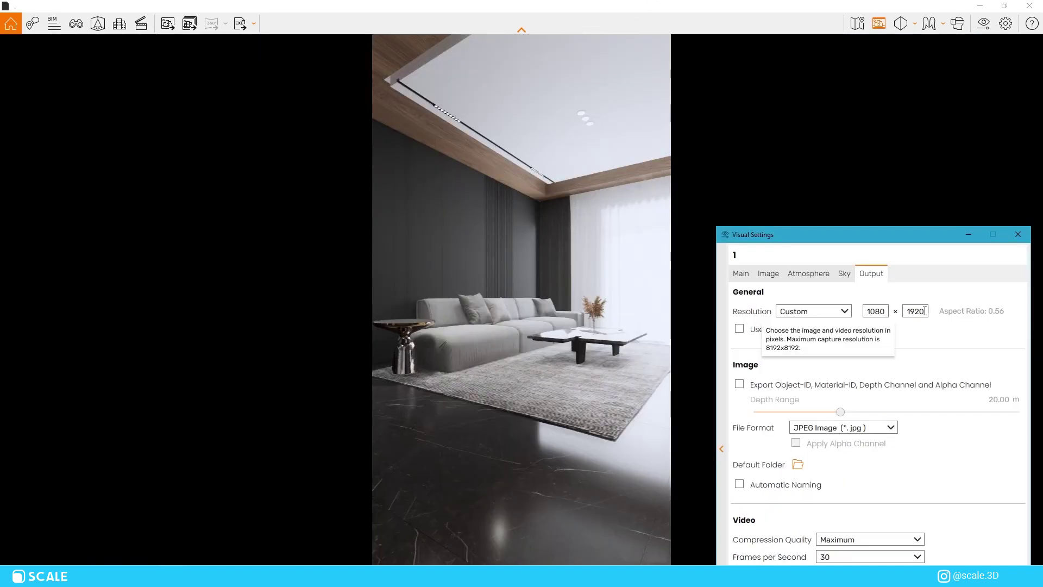
type("1350")
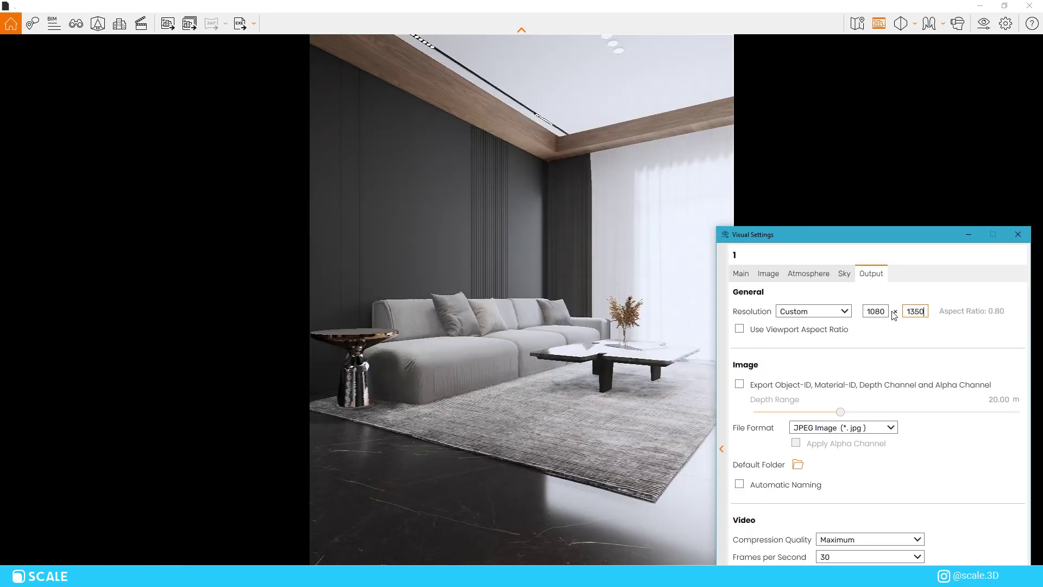
key("Return")
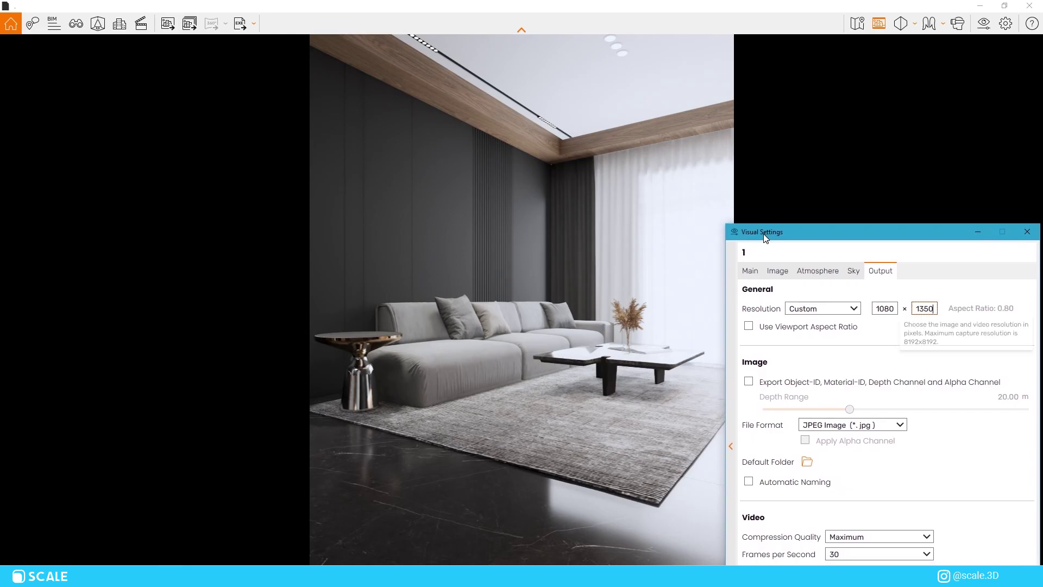
left_click_drag(759, 241, 756, 211)
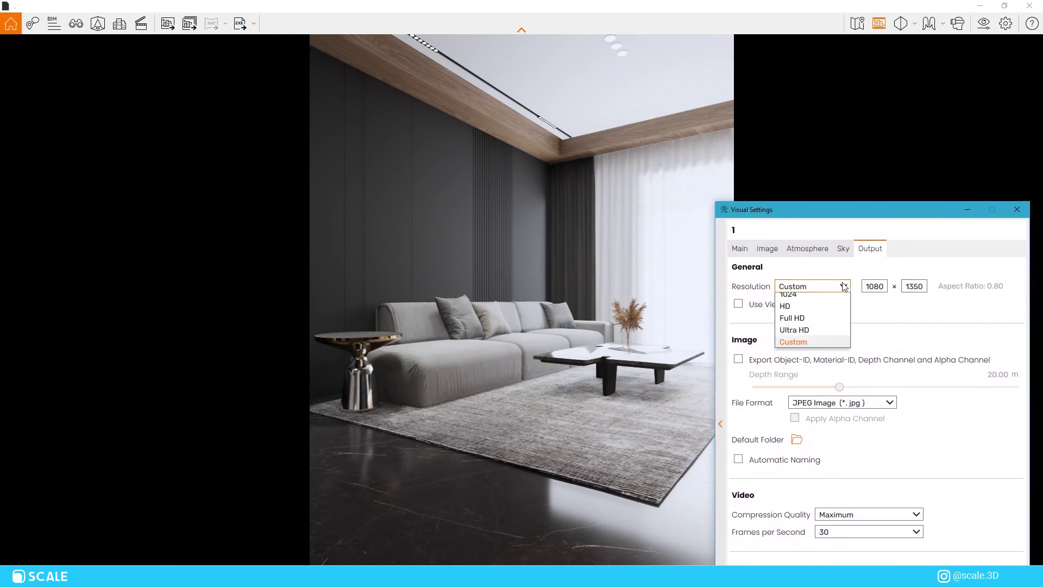
- Switch the Enscape output resolution back to Ultra HD
left_click(831, 352)
left_click(740, 248)
left_click_drag(803, 210, 825, 166)
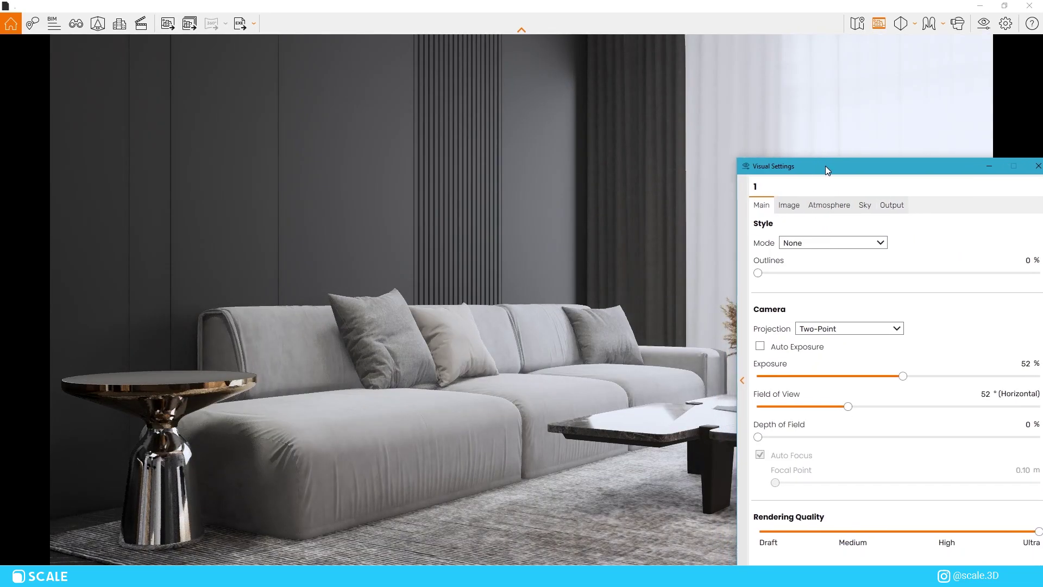
- Set the camera field of view to 55° after briefly trying 66°
left_click_drag(851, 412, 882, 409)
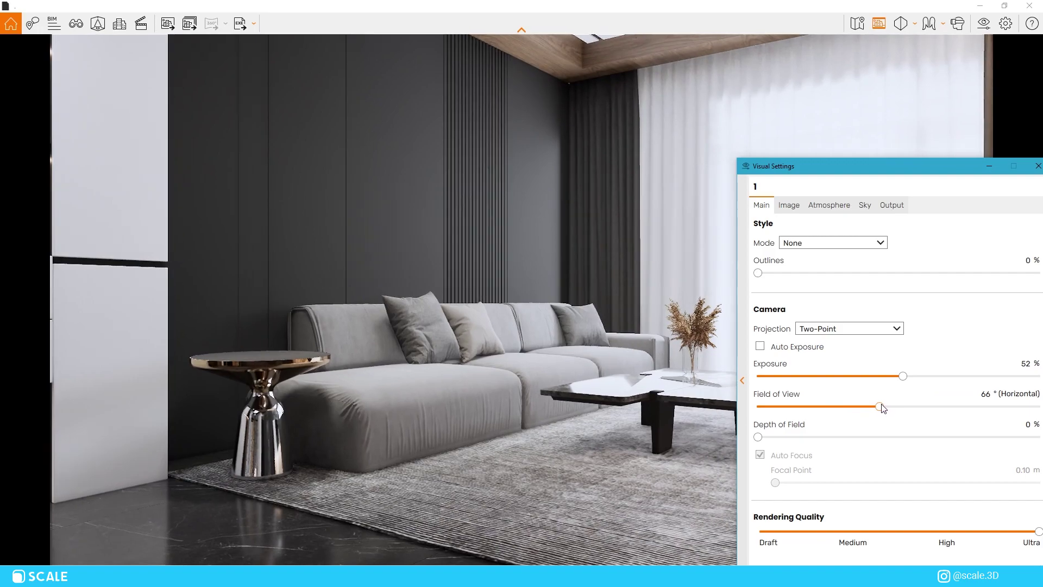
left_click_drag(882, 408, 859, 410)
left_click_drag(854, 166, 793, 186)
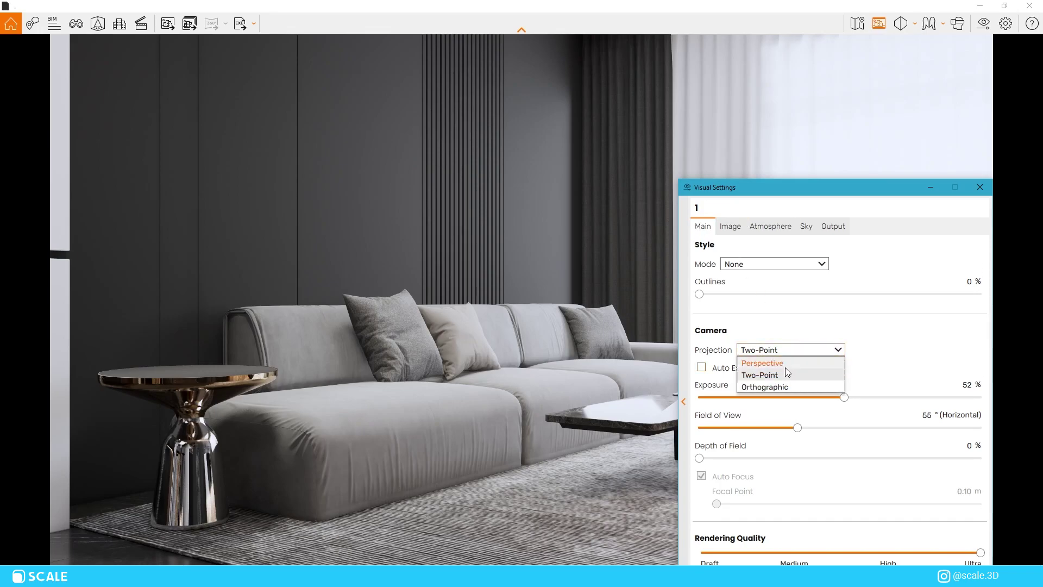
left_click(784, 367)
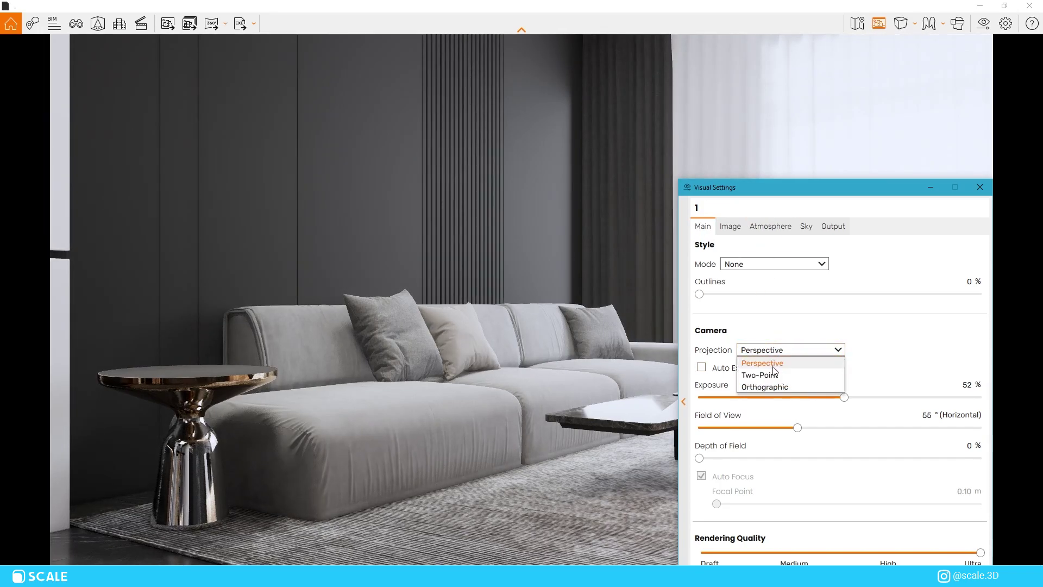
left_click(773, 376)
left_click_drag(765, 192, 846, 217)
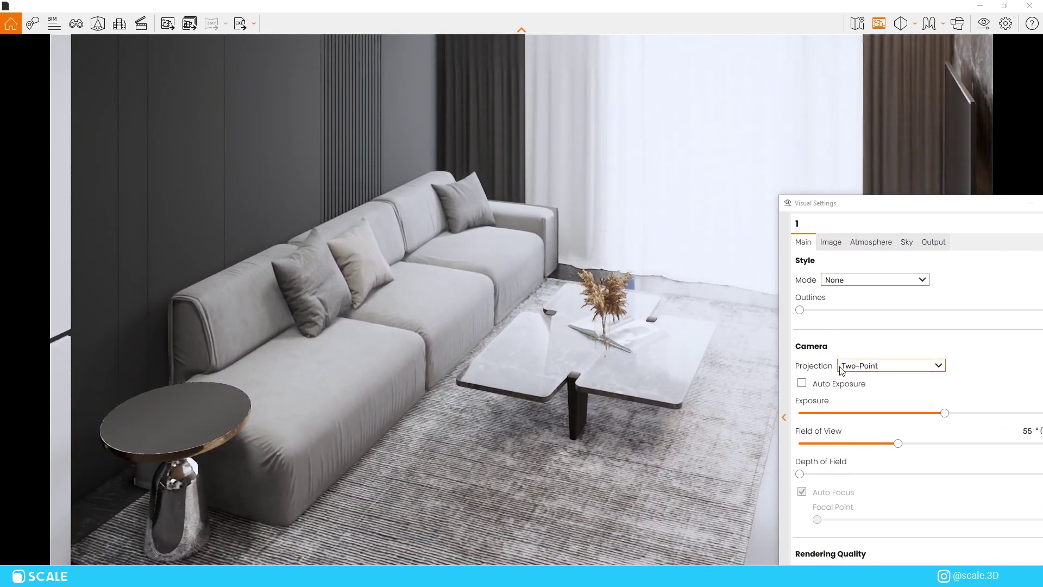
left_click(860, 370)
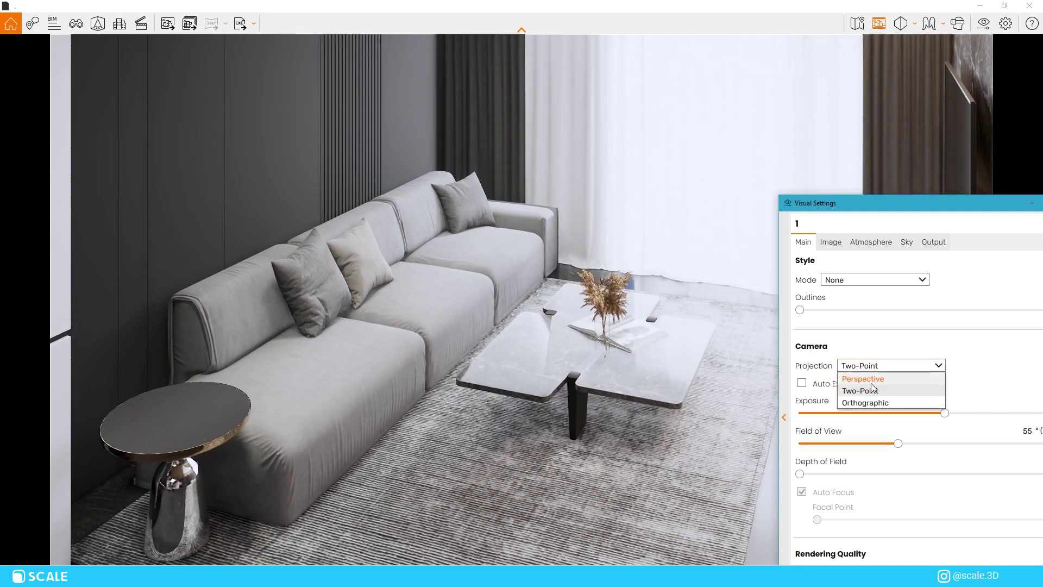
left_click(872, 380)
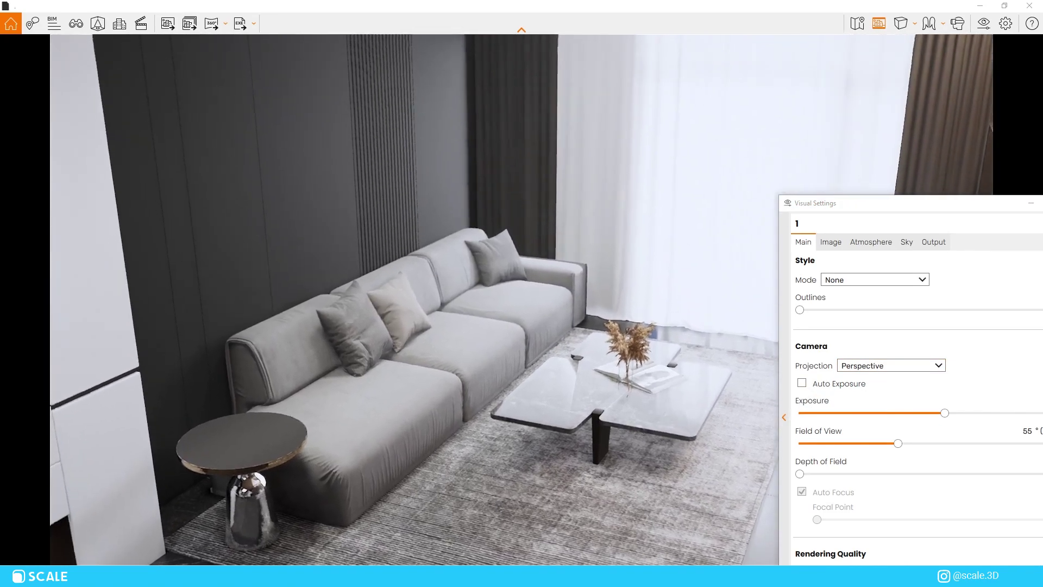
left_click(856, 368)
left_click(867, 392)
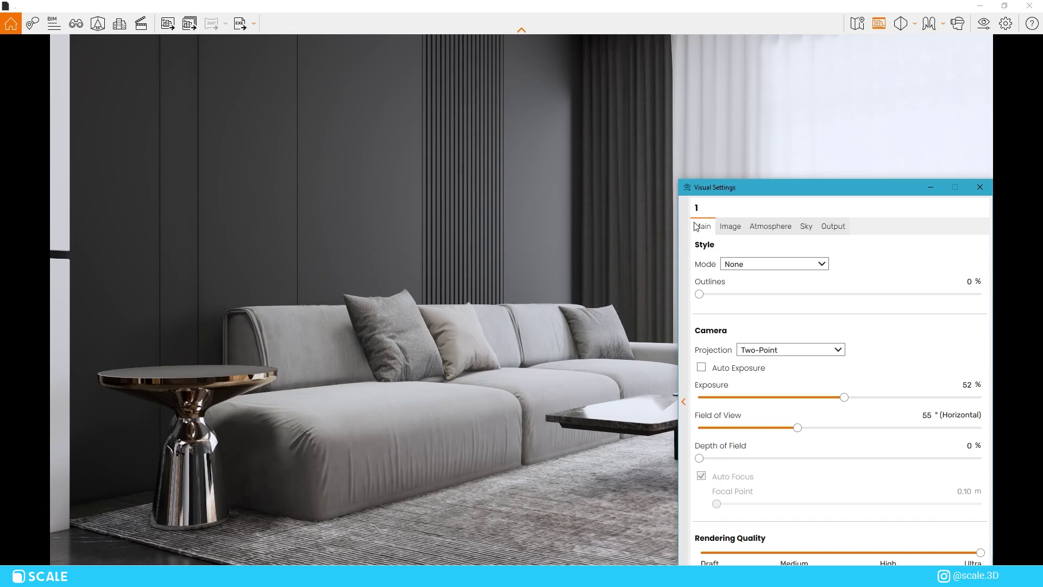
- Keep Two-Point projection and move the camera forward and left toward the side table
left_click(791, 350)
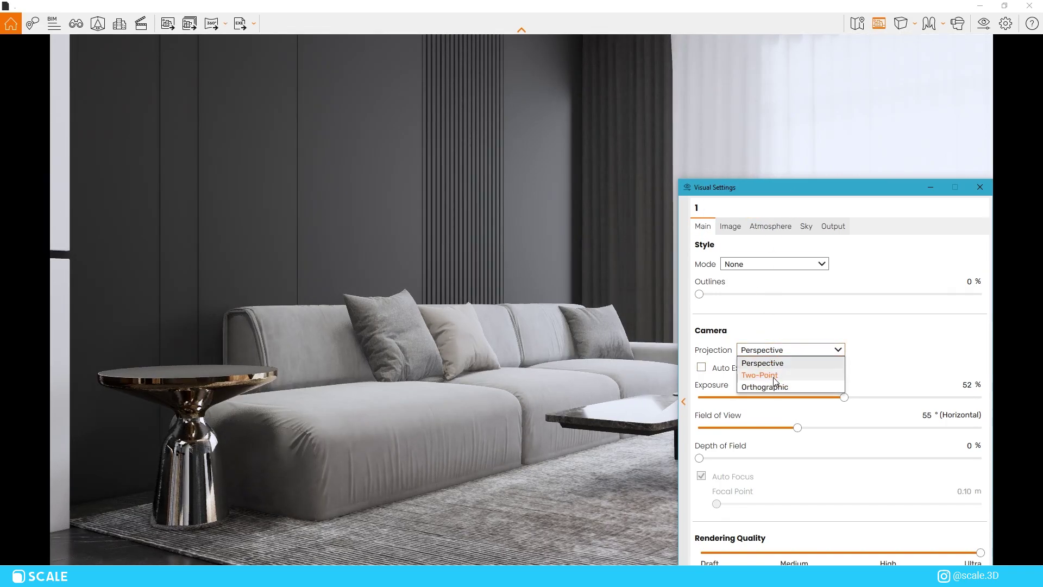
left_click(760, 375)
left_click_drag(763, 187, 862, 201)
key("w")
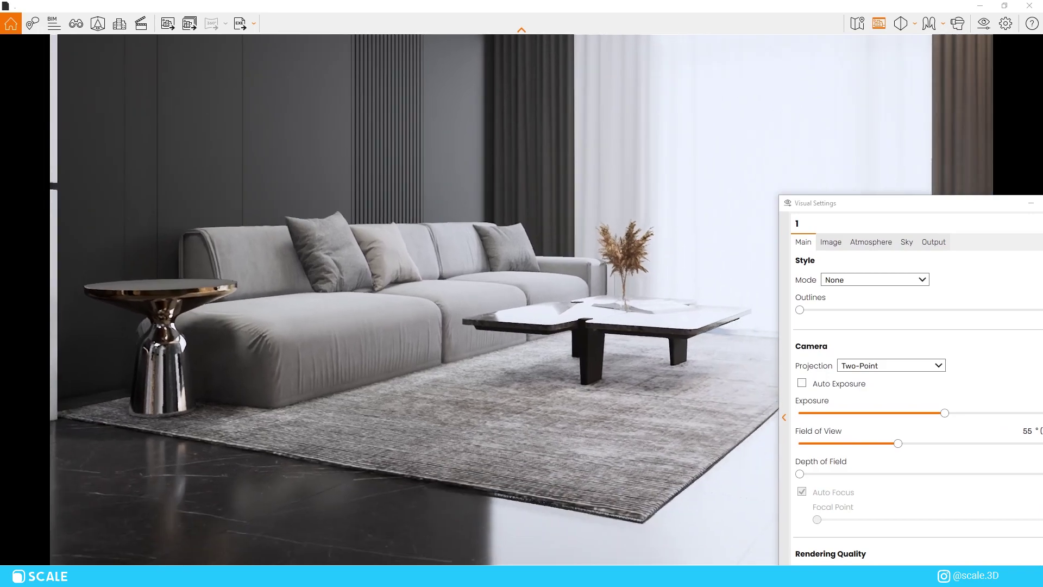
key("a")
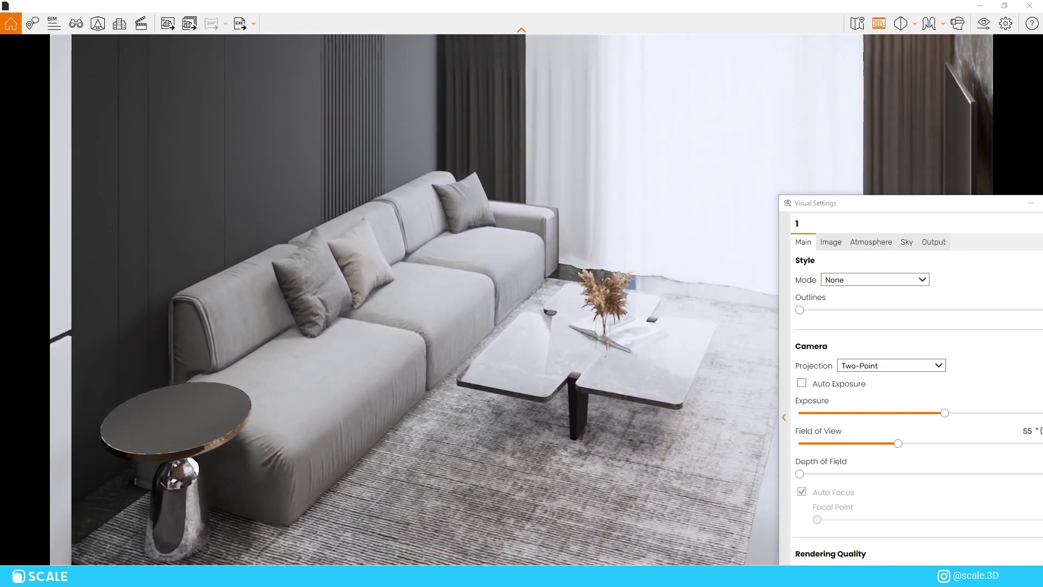
- Compare Perspective projection, then set the camera back to Two-Point
left_click(860, 371)
left_click(863, 378)
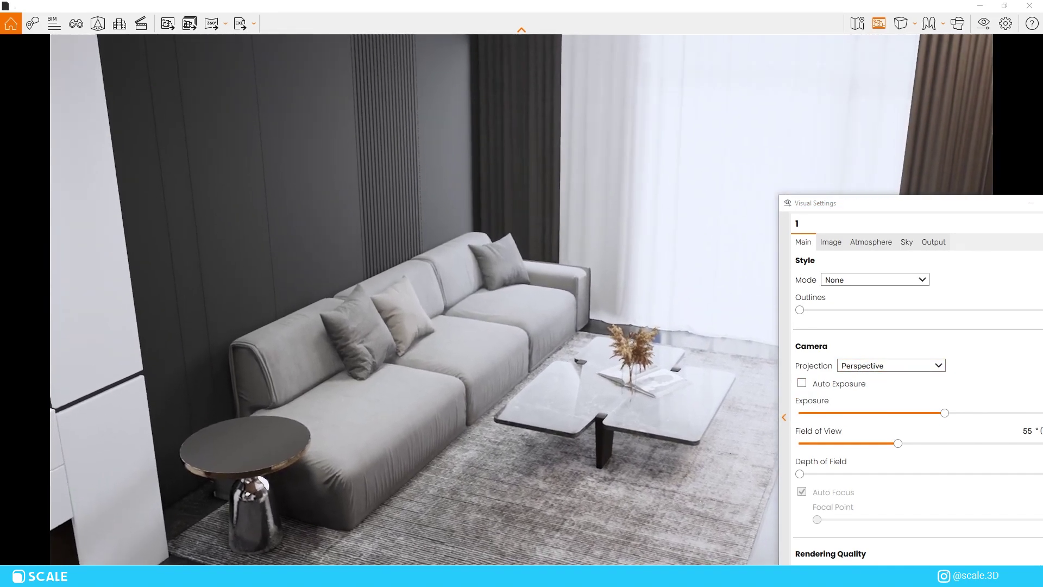
left_click(891, 365)
left_click(858, 387)
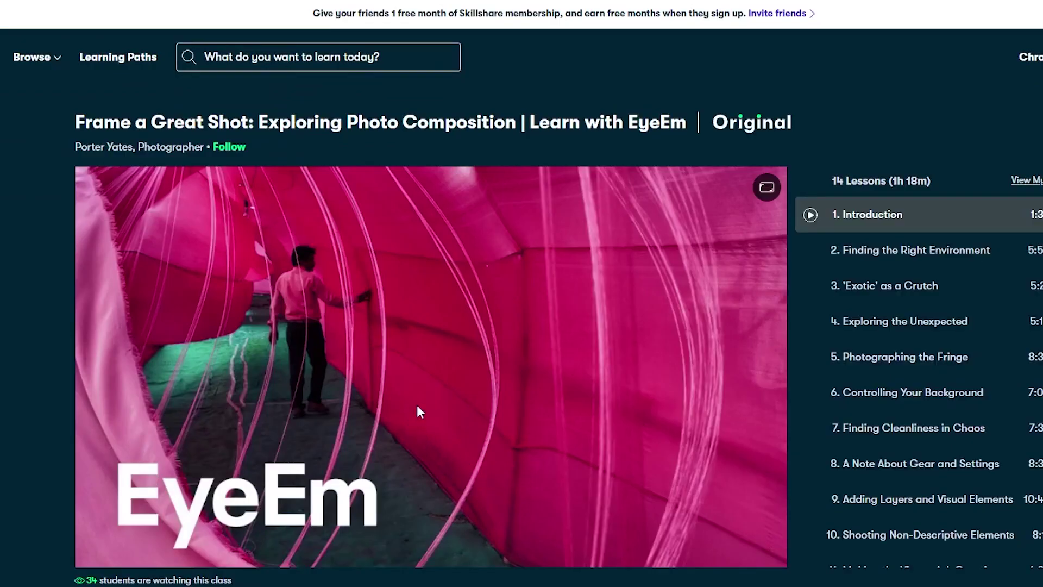
- Play the class intro video, then open and scroll the Frame a Great Shot class page
left_click(431, 424)
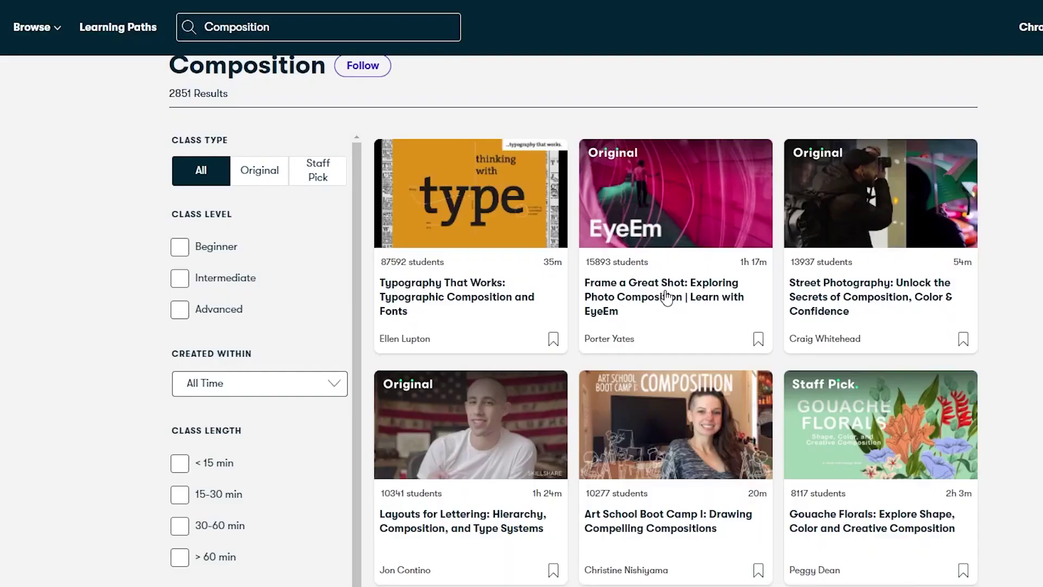
left_click(667, 298)
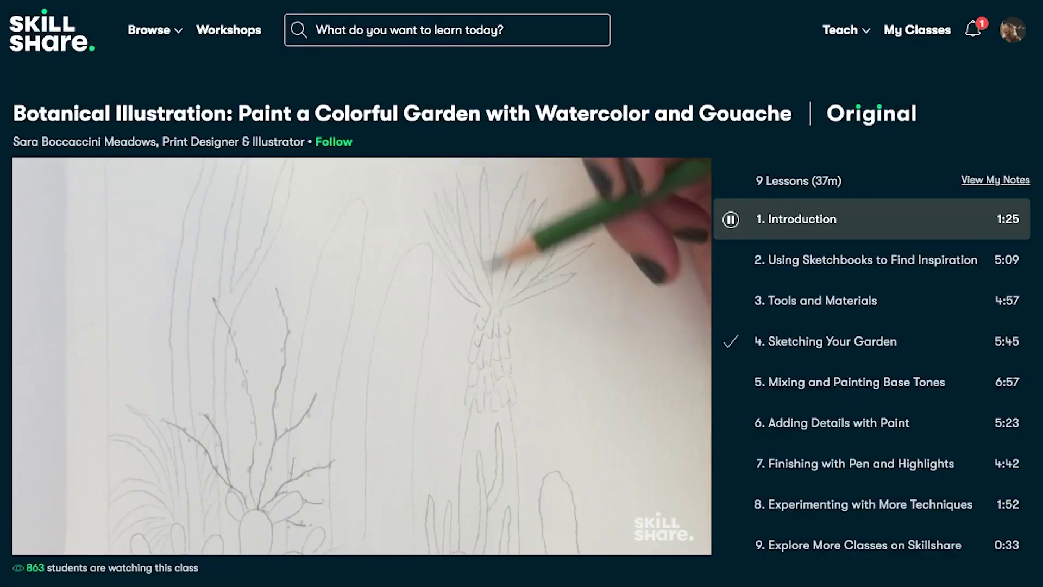
scroll(521, 294, "down", 5)
scroll(522, 293, "down", 2)
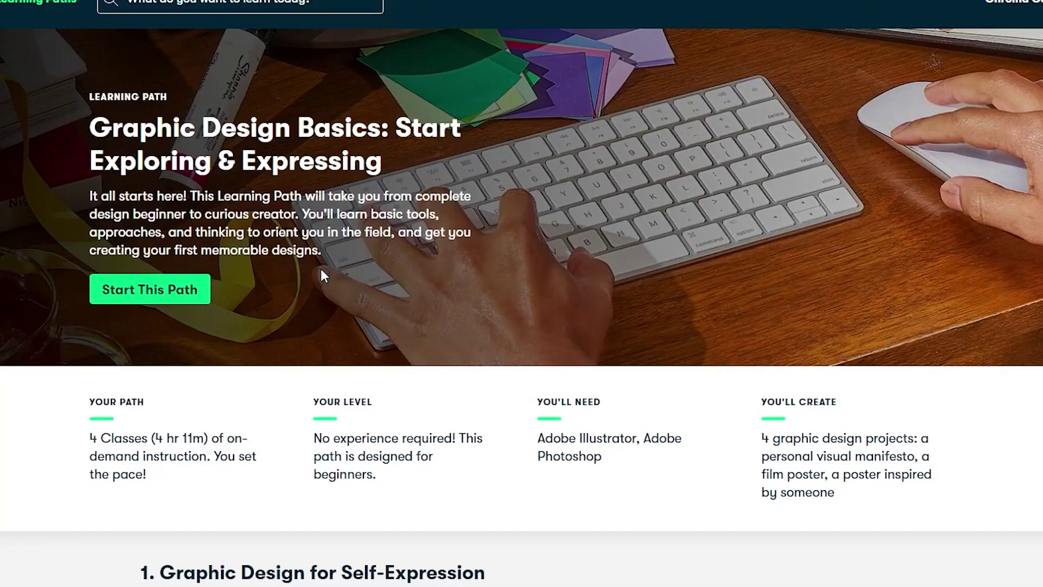
scroll(326, 277, "down", 8)
scroll(361, 288, "down", 2)
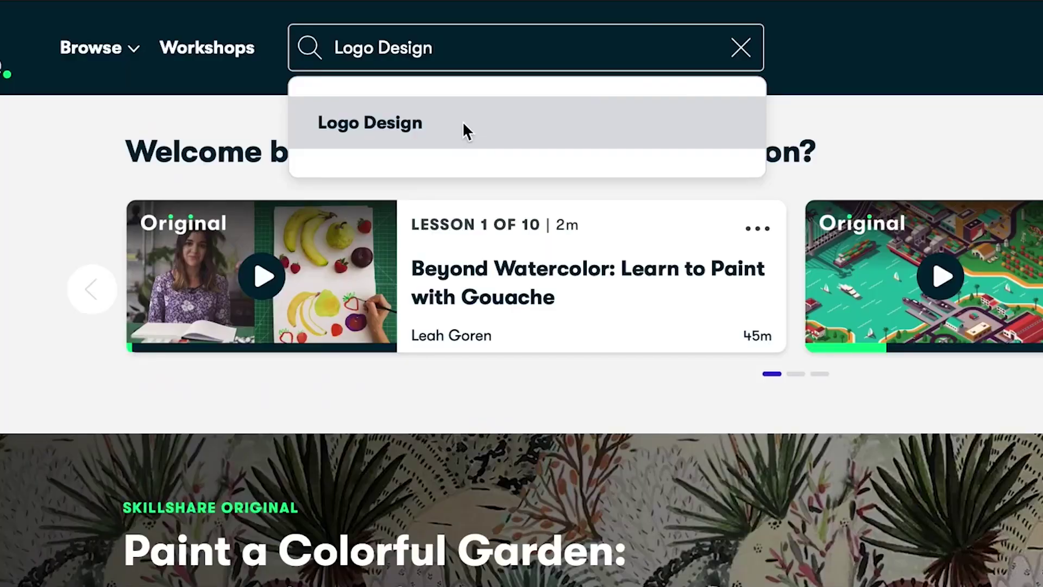
- Load Logo Design search results and open the top Logo Design class
left_click(462, 122)
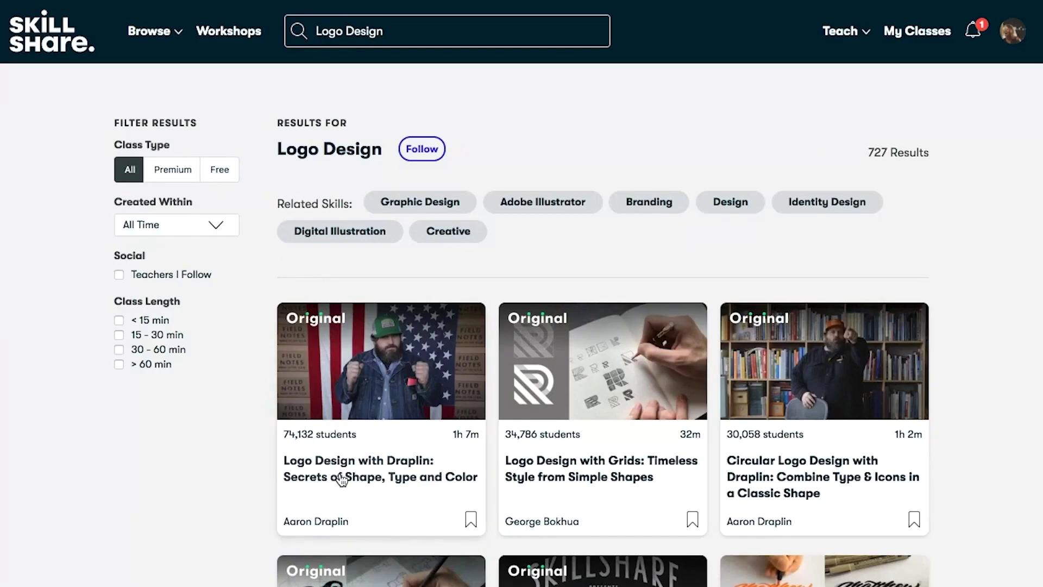
left_click(373, 479)
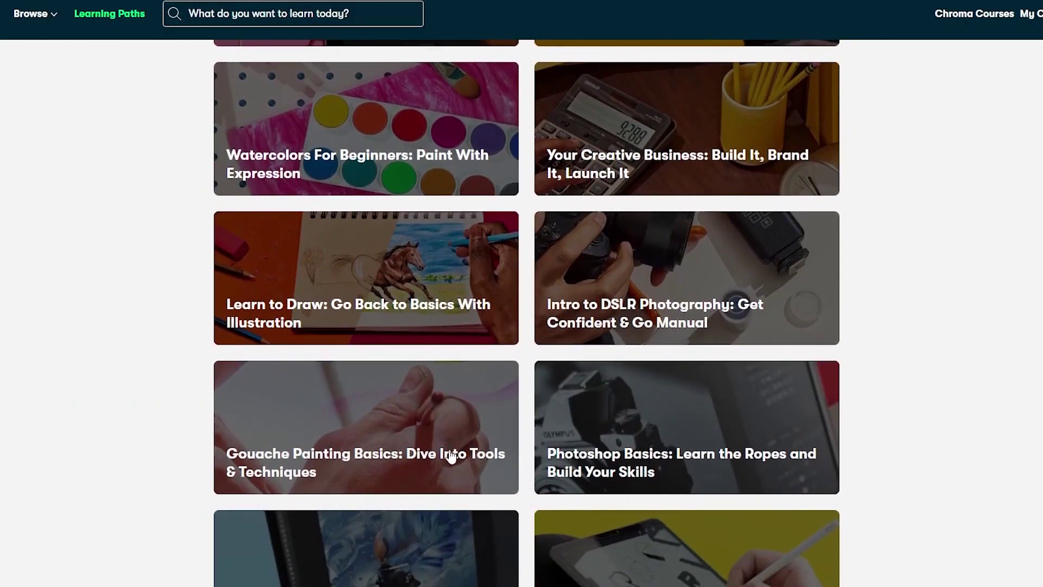
scroll(522, 423, "down", 6)
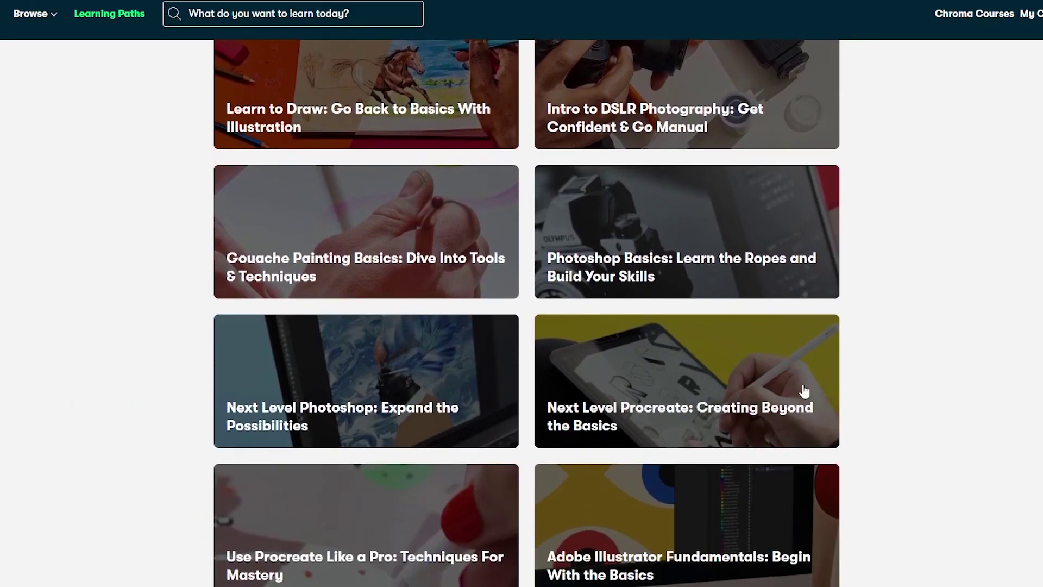
scroll(706, 427, "down", 3)
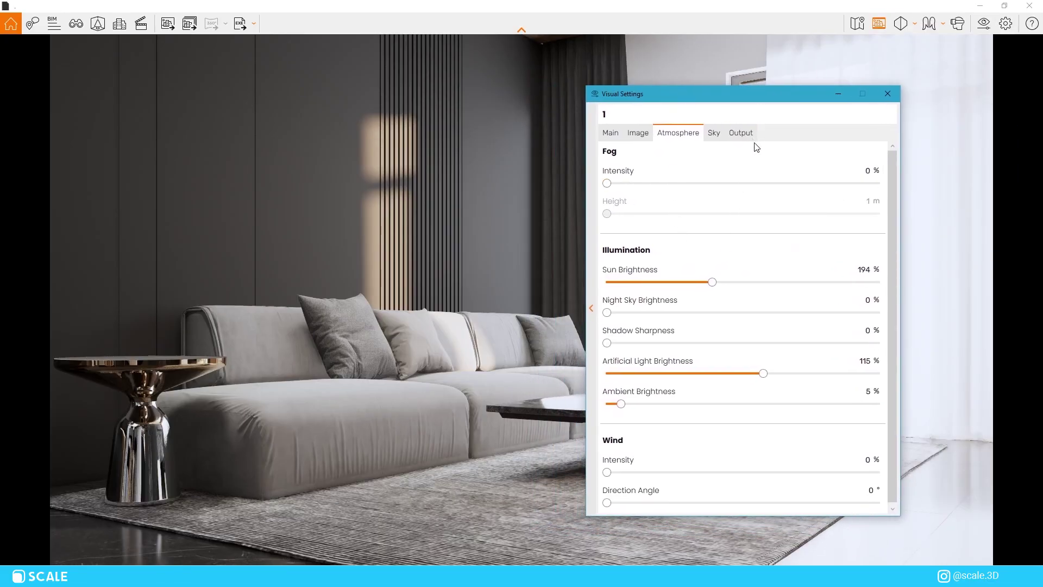
- Lower Sun Brightness from 194% to 0% and turn the SketchUp view across the living room
left_click_drag(712, 282, 617, 275)
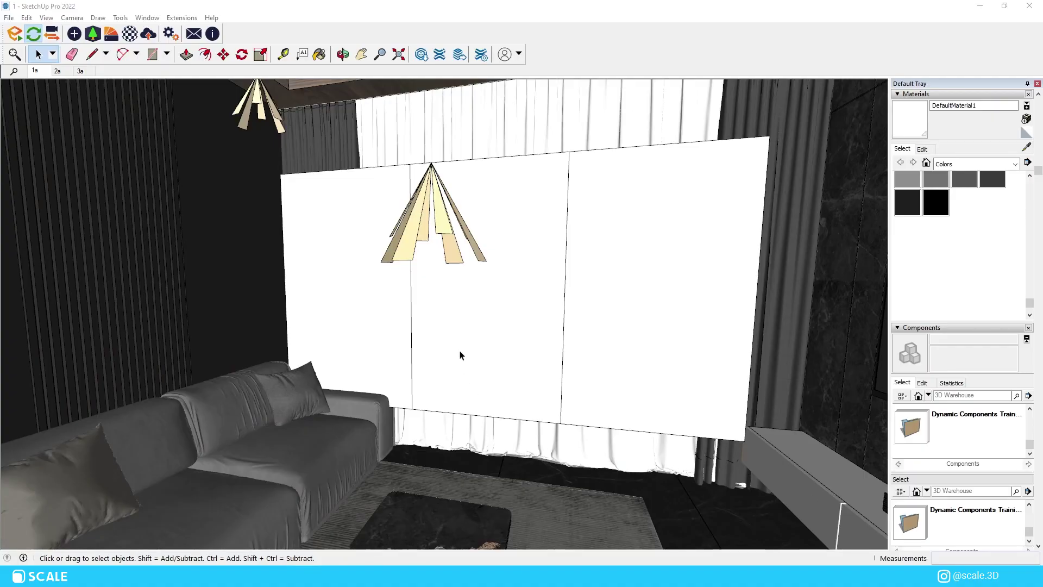
mouse_move(458, 354)
middle_mouse_down()
mouse_move(533, 251)
mouse_move(565, 312)
mouse_move(586, 326)
mouse_move(589, 292)
middle_mouse_up()
- Set the window's rectangular light to 100,000 lm luminous power in Enscape Objects
scroll(589, 291, "up", 3)
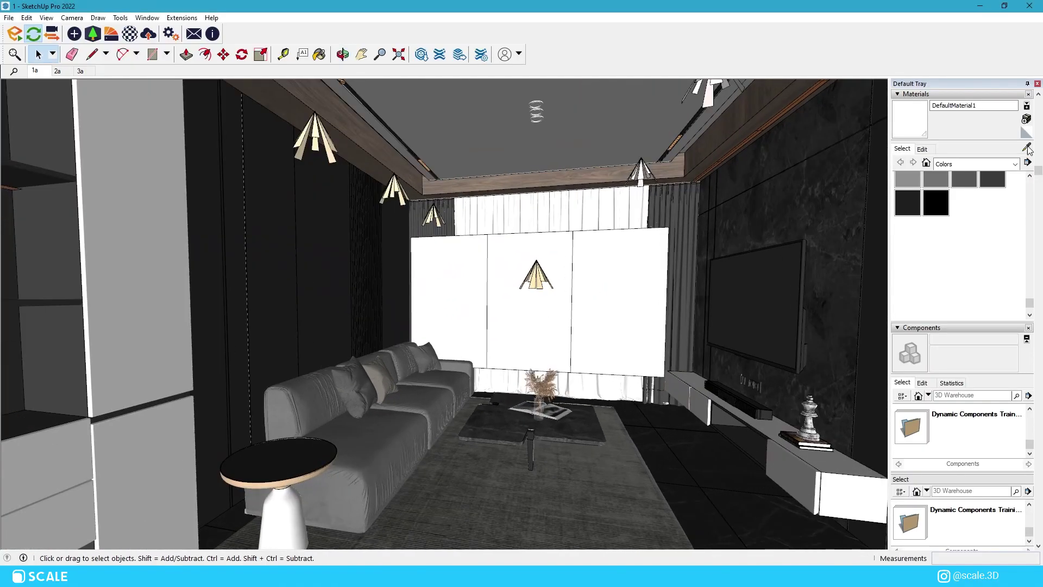
scroll(536, 321, "up", 3)
mouse_move(536, 321)
middle_mouse_down()
mouse_move(456, 403)
mouse_move(471, 289)
middle_mouse_up()
scroll(529, 302, "up", 5)
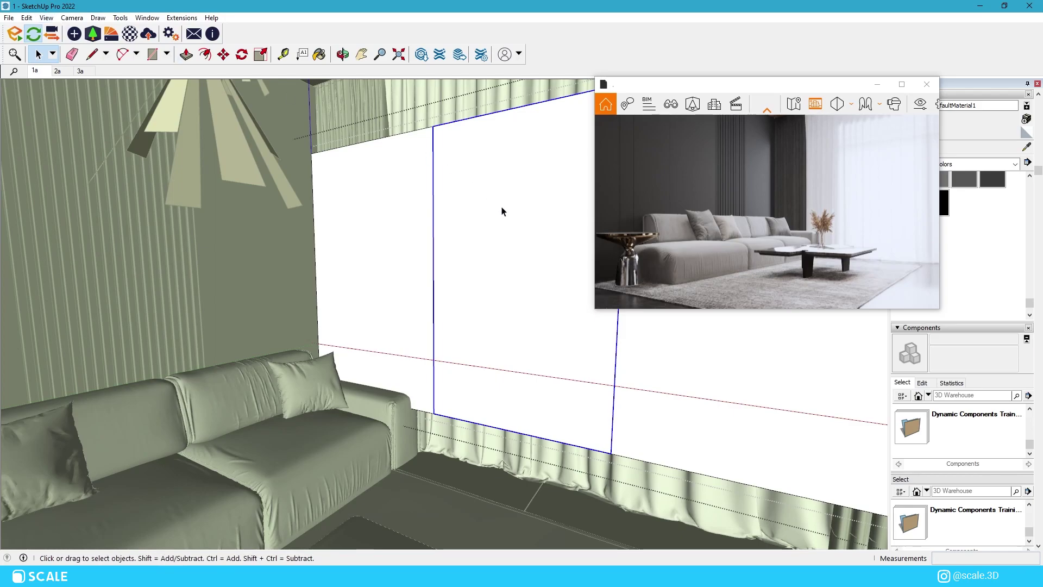
left_click(73, 35)
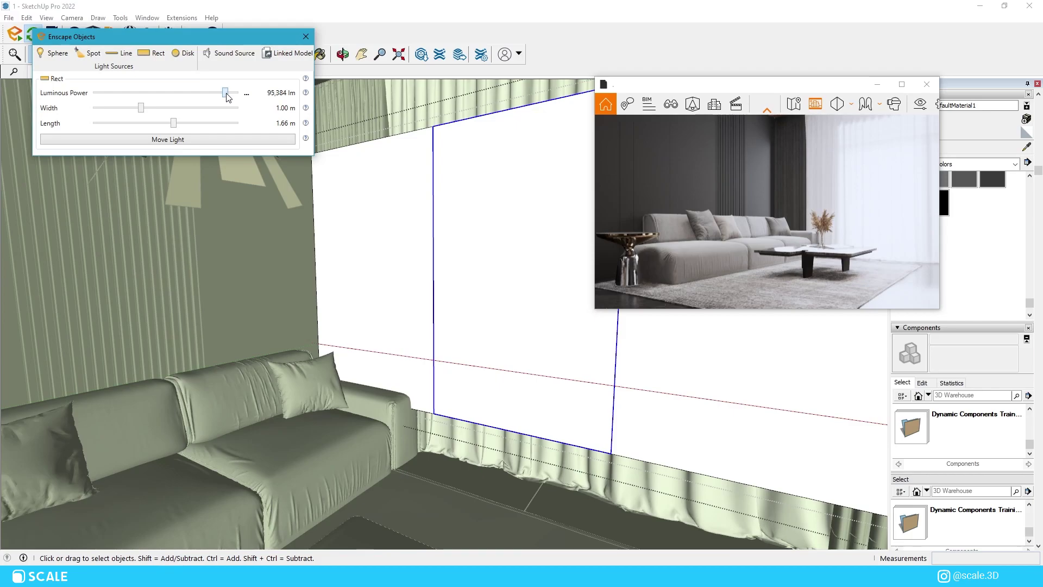
mouse_move(227, 98)
left_mouse_down()
mouse_move(161, 103)
mouse_move(230, 107)
left_mouse_up()
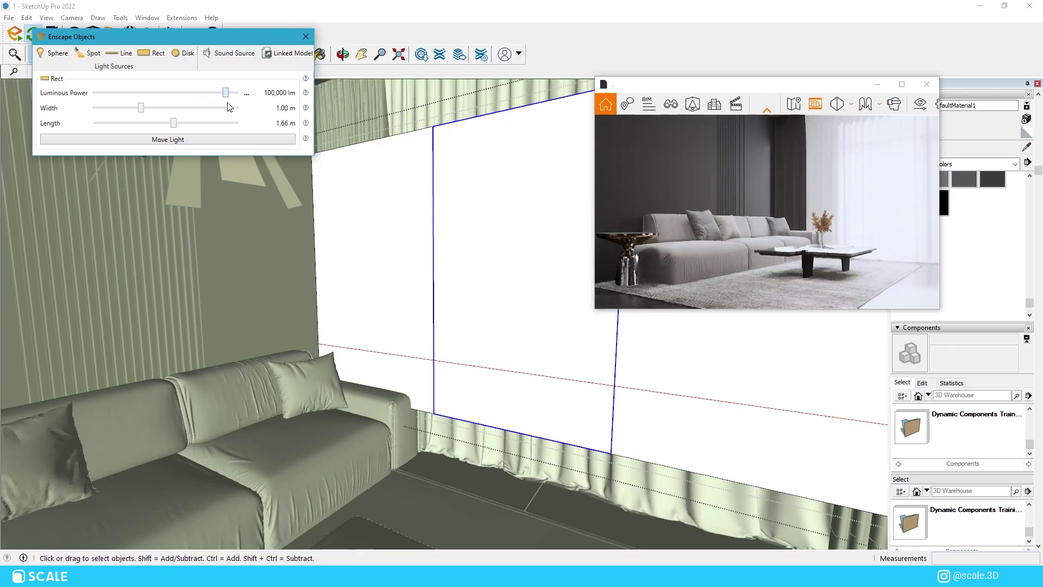
left_click(305, 36)
mouse_move(381, 141)
middle_mouse_down()
mouse_move(440, 212)
mouse_move(177, 251)
mouse_move(377, 195)
mouse_move(100, 198)
mouse_move(82, 226)
middle_mouse_up()
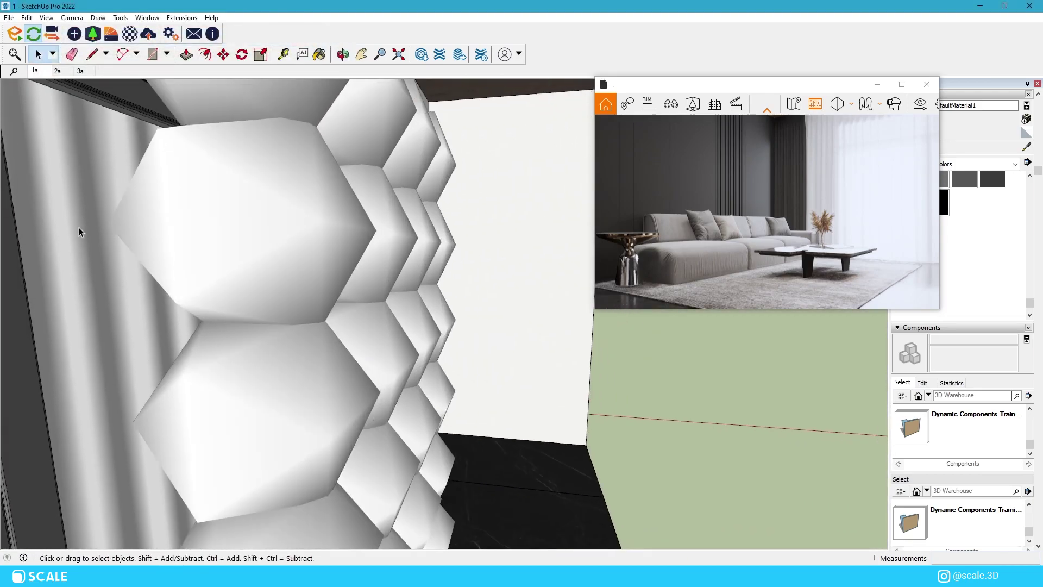
- Hide the hexagon panel in front of the window from its right-click menu
scroll(81, 226, "down", 2)
mouse_move(373, 326)
middle_mouse_down()
mouse_move(484, 344)
mouse_move(439, 347)
mouse_move(543, 412)
middle_mouse_up()
scroll(397, 336, "down", 3)
double_click(430, 326)
left_click(448, 331)
scroll(461, 330, "up", 3)
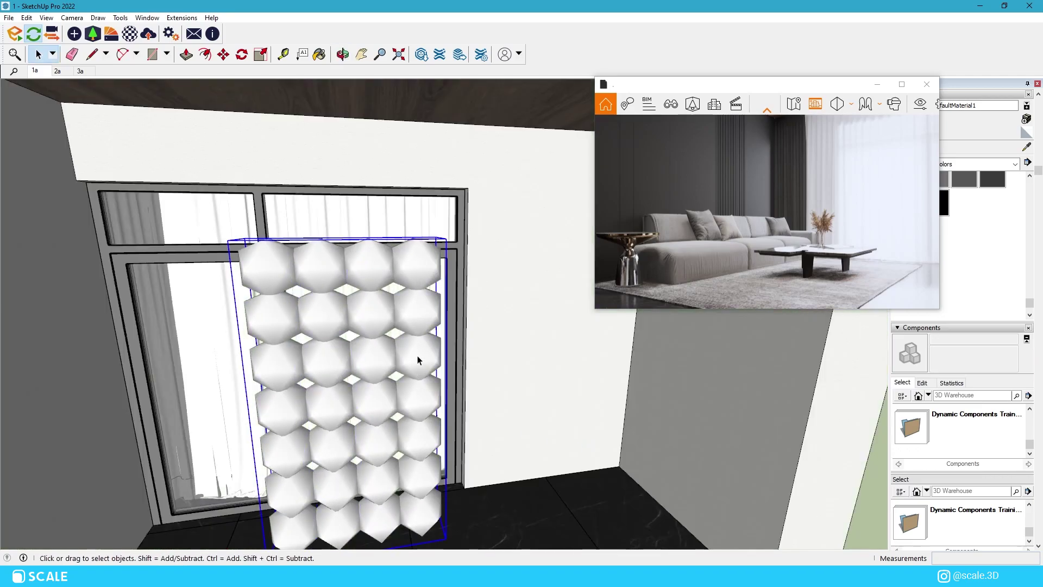
right_click(418, 355)
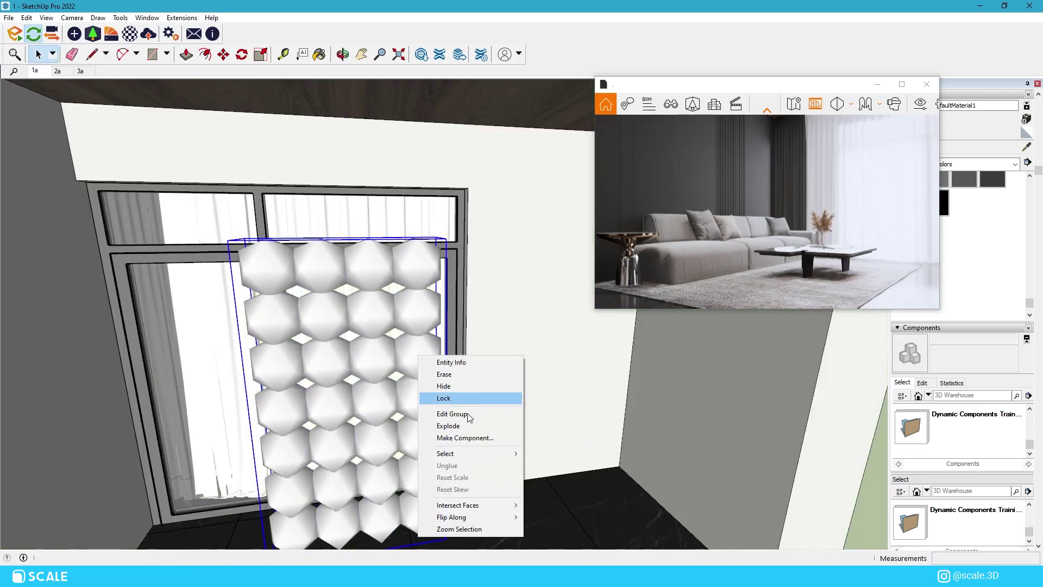
left_click(444, 386)
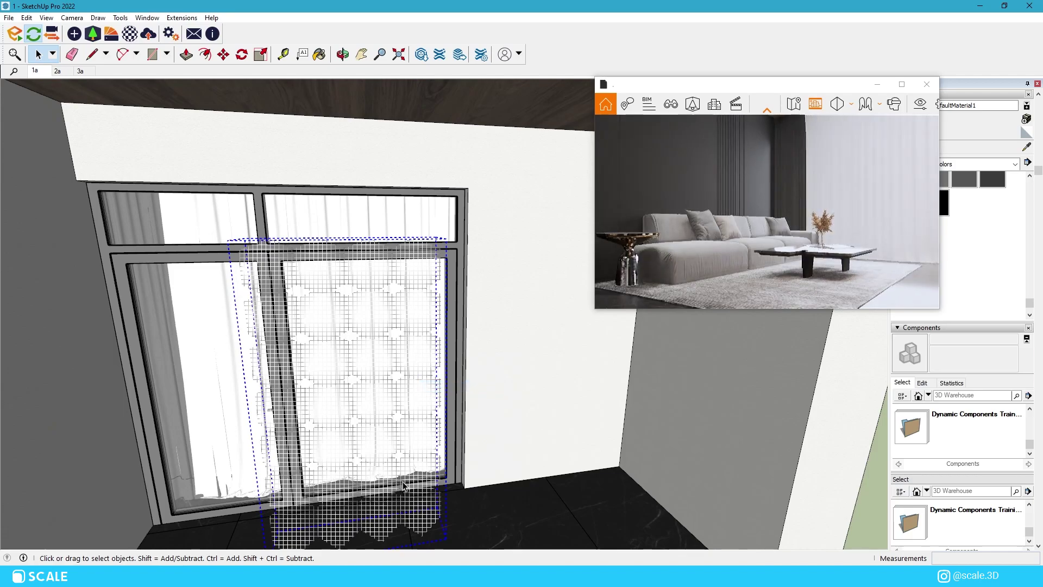
- Unhide the hexagon panel via Edit > Unhide > Selected and orbit around it
left_click(28, 19)
mouse_move(88, 185)
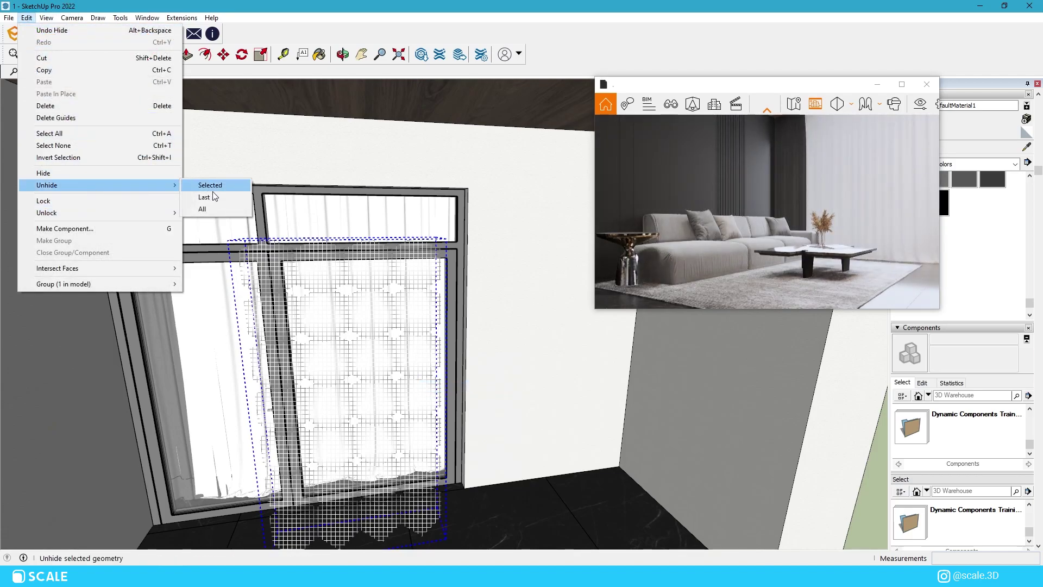
left_click(213, 205)
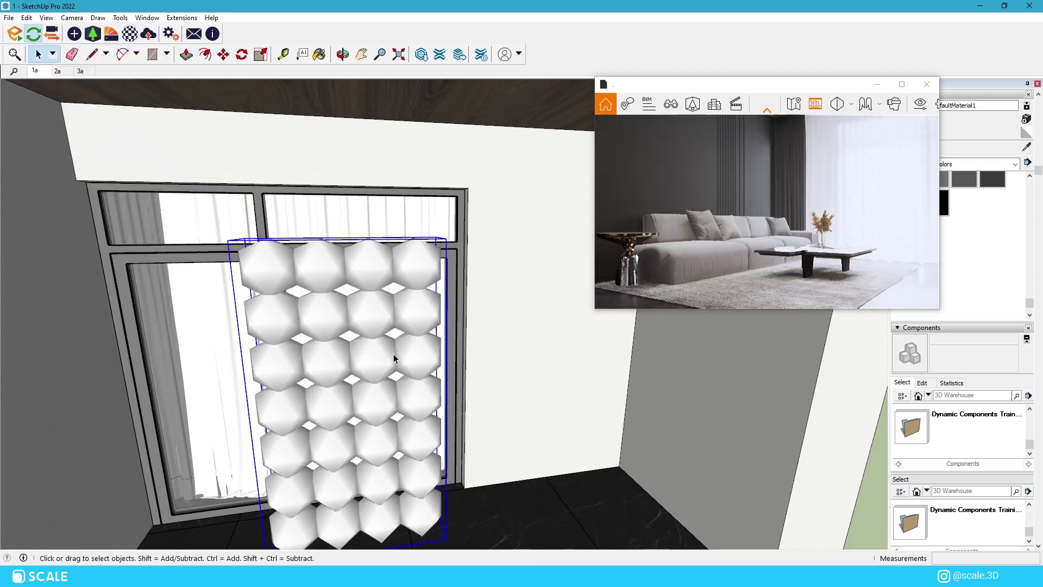
scroll(395, 359, "down", 5)
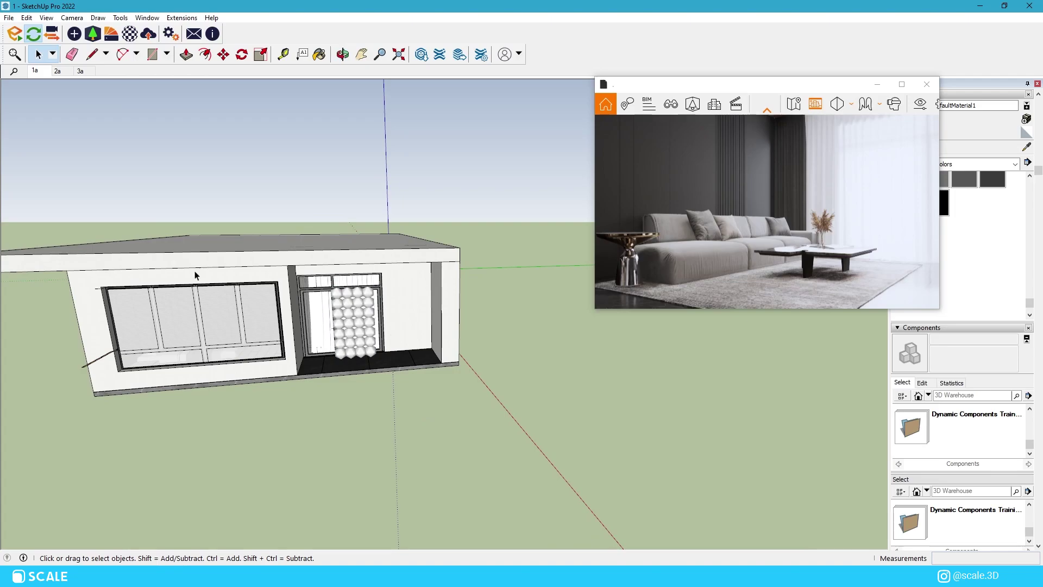
scroll(411, 305, "up", 10)
middle_click_drag(412, 305, 538, 343)
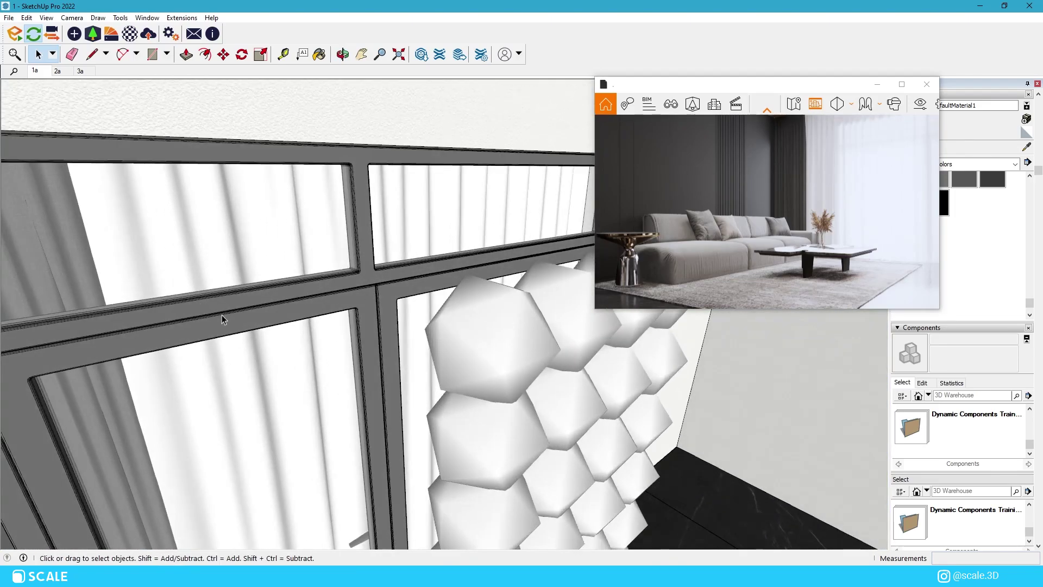
mouse_move(222, 315)
middle_mouse_down()
mouse_move(466, 342)
mouse_move(755, 343)
mouse_move(514, 333)
mouse_move(415, 366)
mouse_move(439, 339)
mouse_move(447, 354)
middle_mouse_up()
scroll(448, 342, "down", 3)
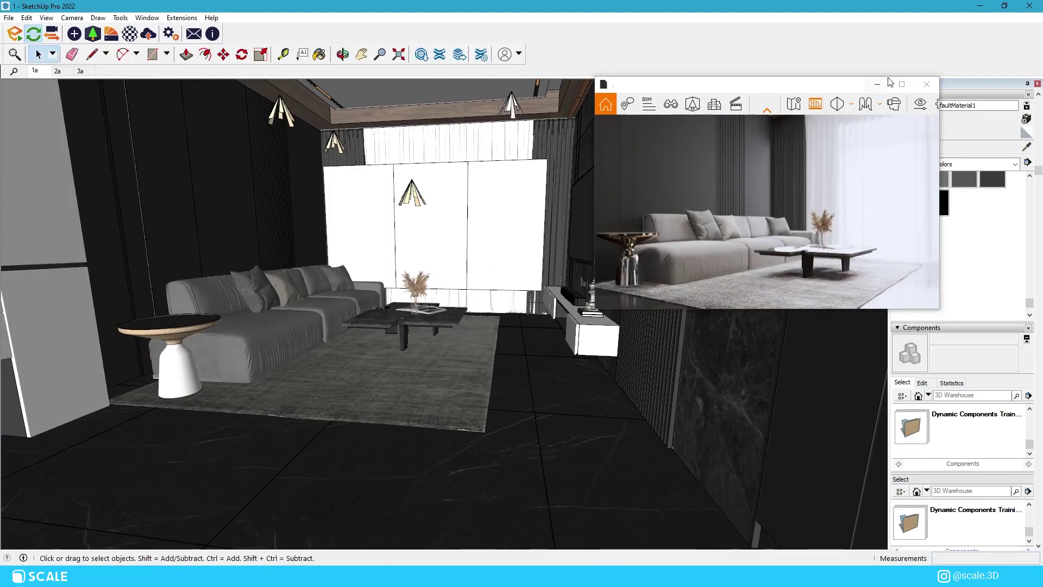
- Enlarge the Enscape render to full screen, then restore and reposition its window
left_click(901, 84)
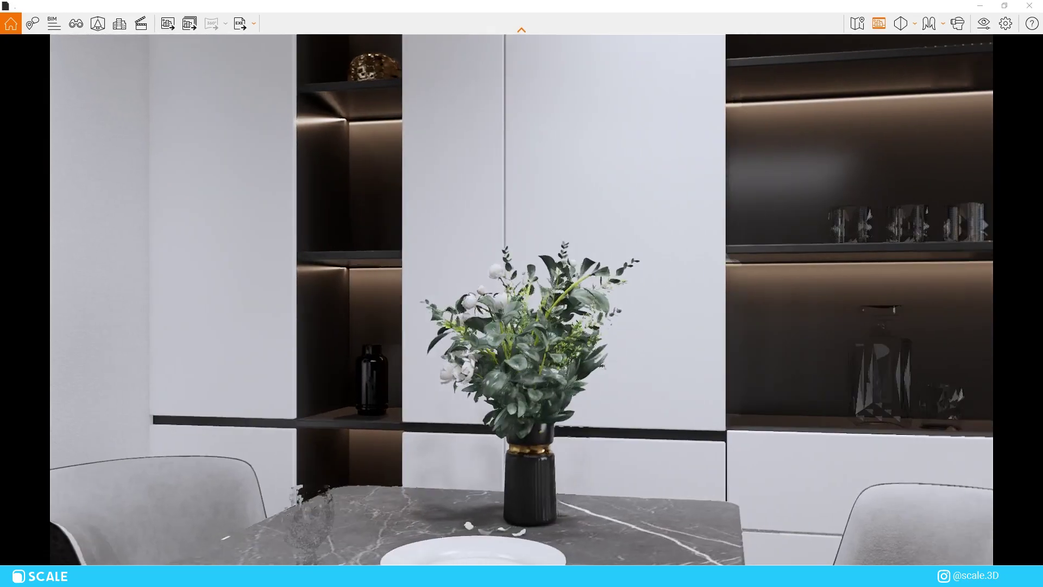
key("F11")
left_click_drag(580, 4, 699, 80)
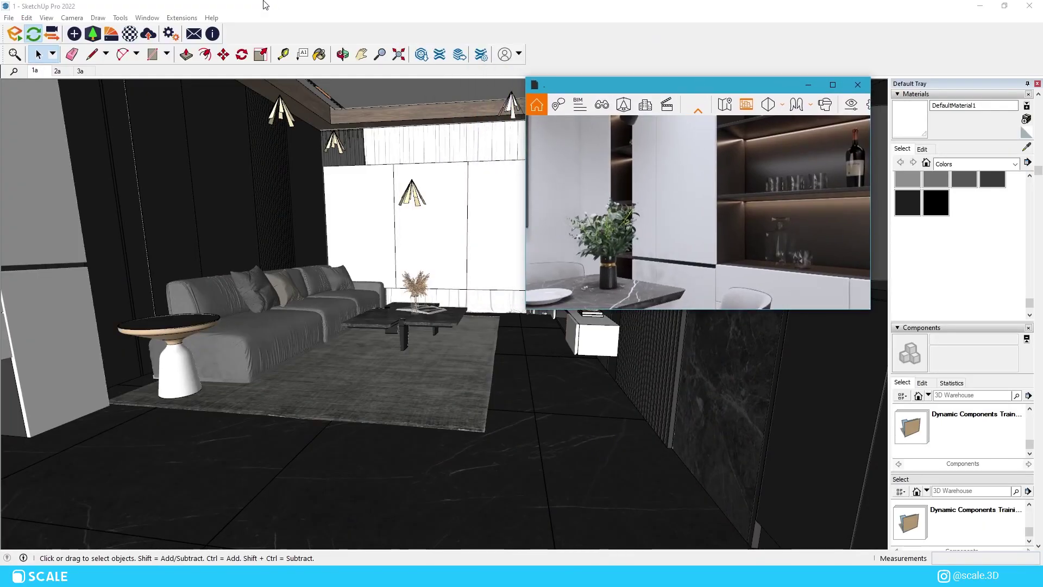
left_click(223, 29)
- Sample the dark Color G06 material with the Paint Bucket and open its Enscape material settings
key("alt+Tab")
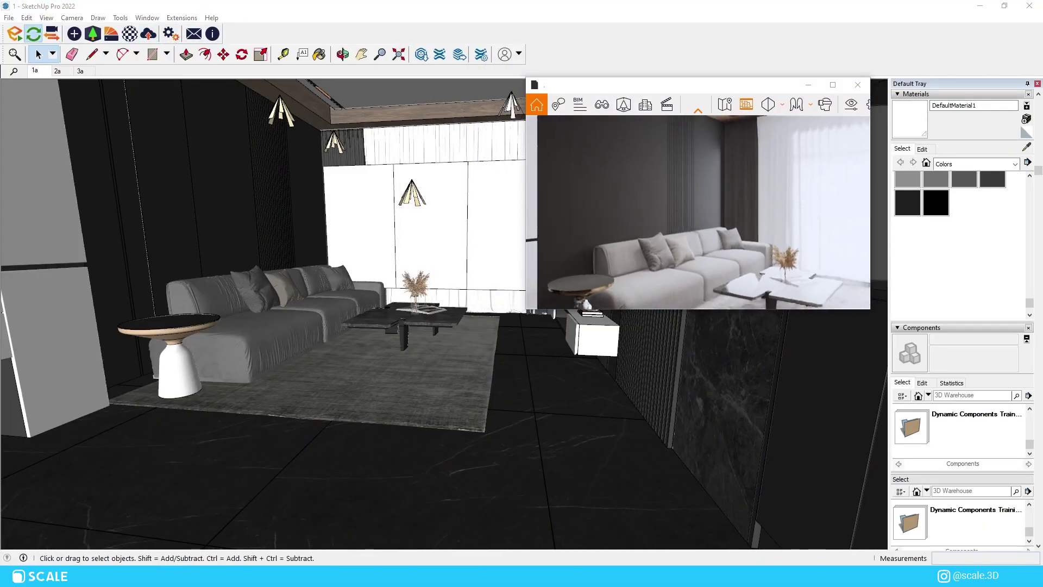
left_click(384, 355)
key("i")
left_click(507, 336)
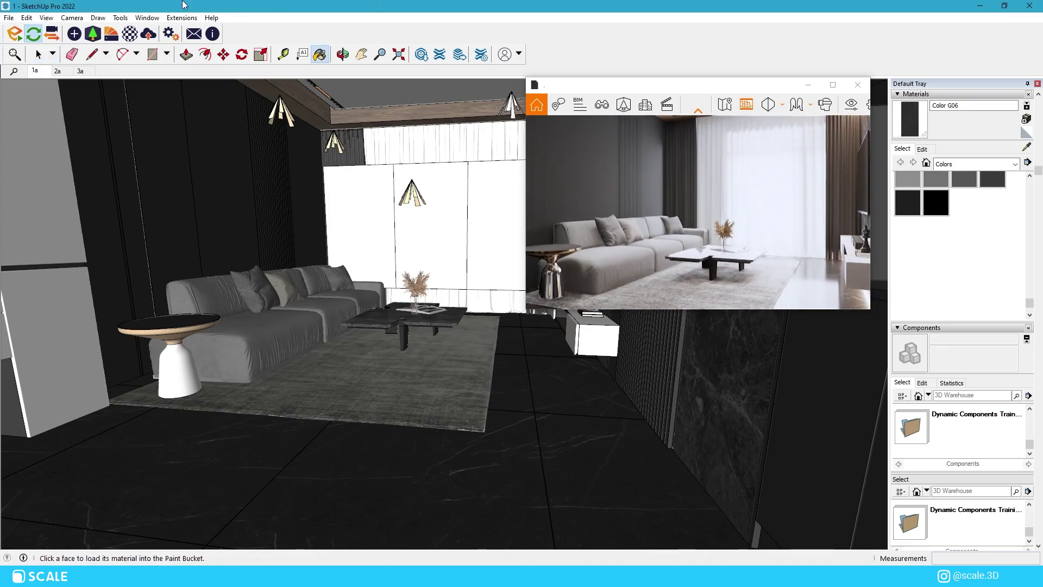
left_click(131, 35)
- Remove Color G06's reflection texture, keeping its roughness at 15.0%
left_click(474, 357)
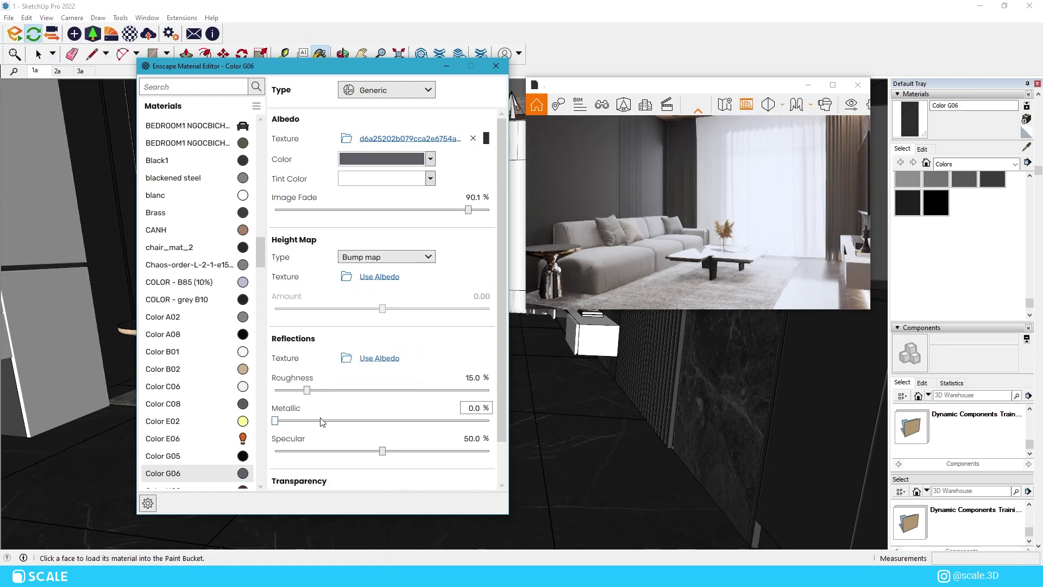
left_click_drag(307, 396, 406, 396)
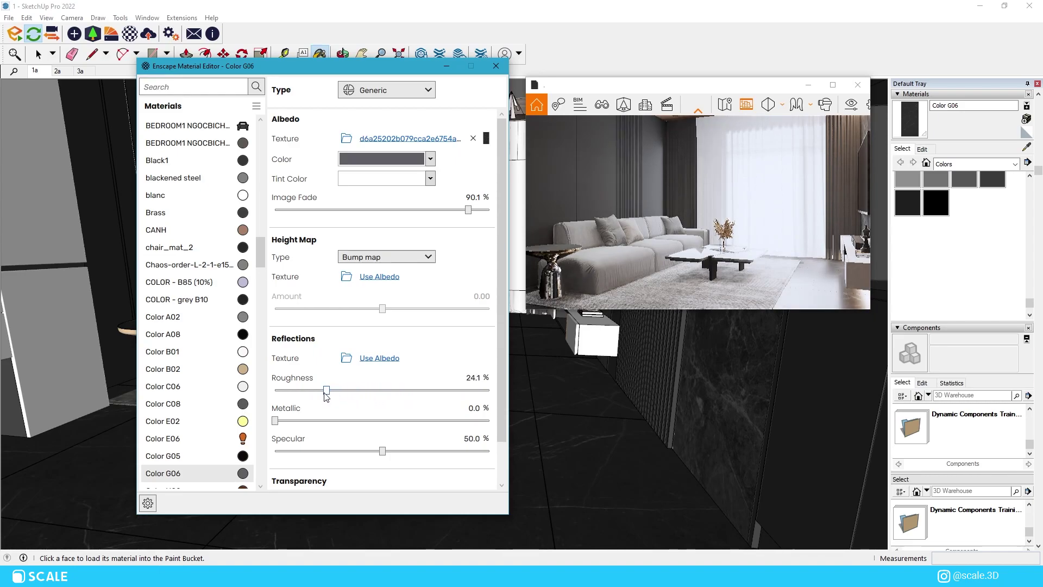
left_click_drag(311, 390, 307, 390)
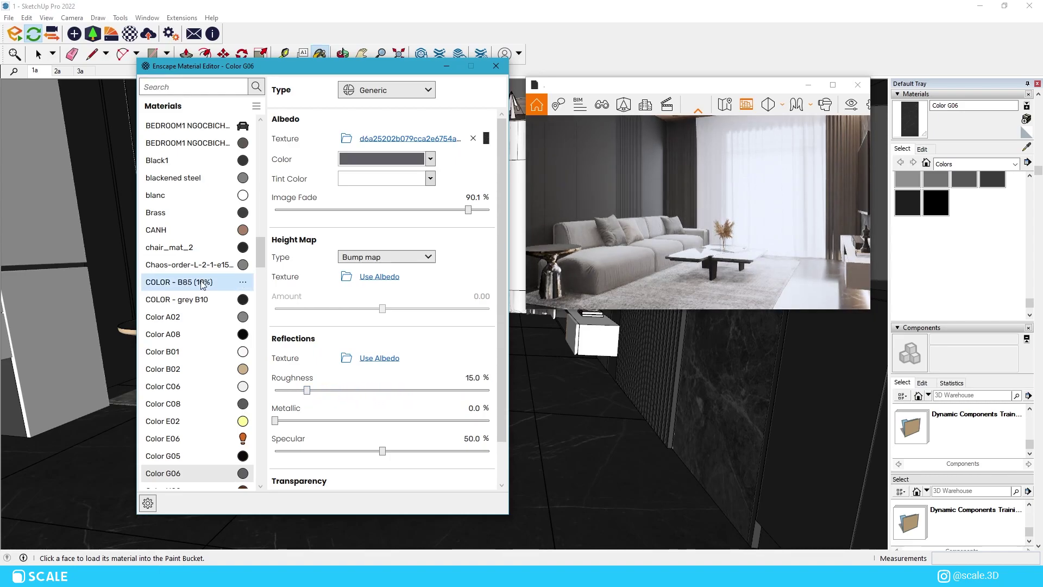
- Sample Color H07, clear its reflection texture and lower its roughness to 81.4%
left_click(104, 138)
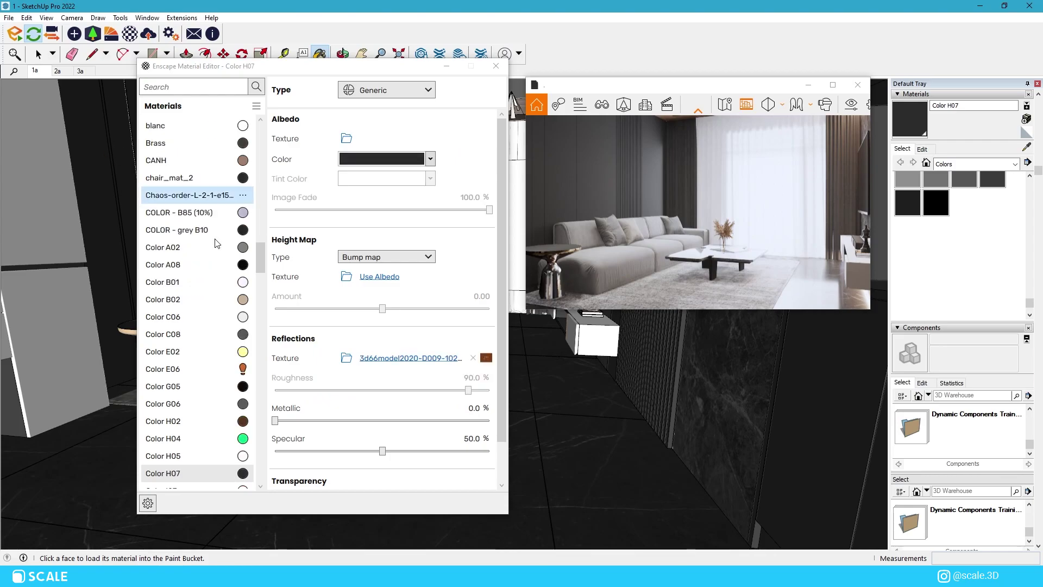
left_click(474, 358)
left_click(473, 357)
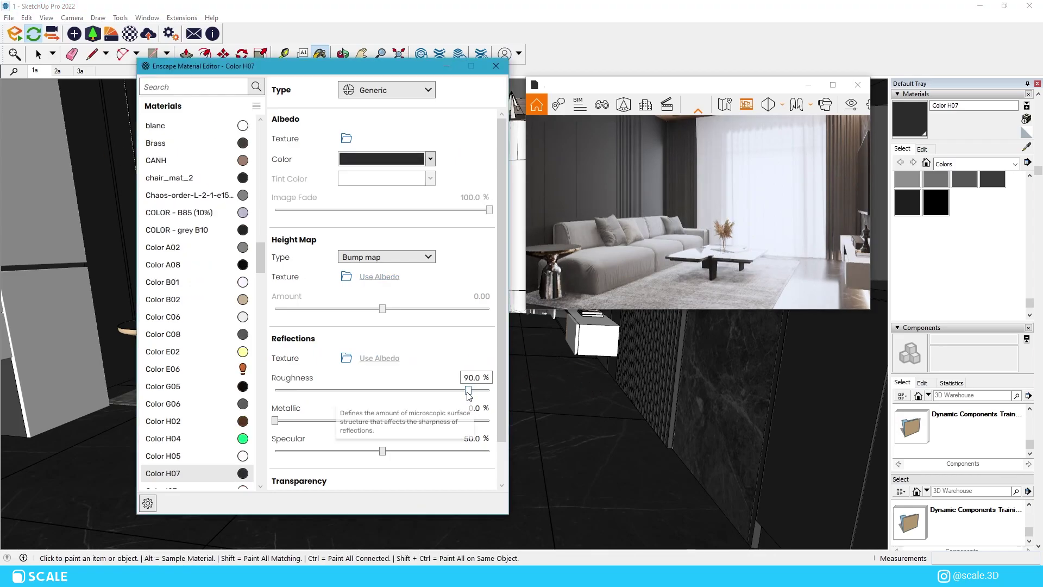
mouse_move(468, 391)
left_mouse_down()
mouse_move(307, 391)
mouse_move(450, 390)
left_mouse_up()
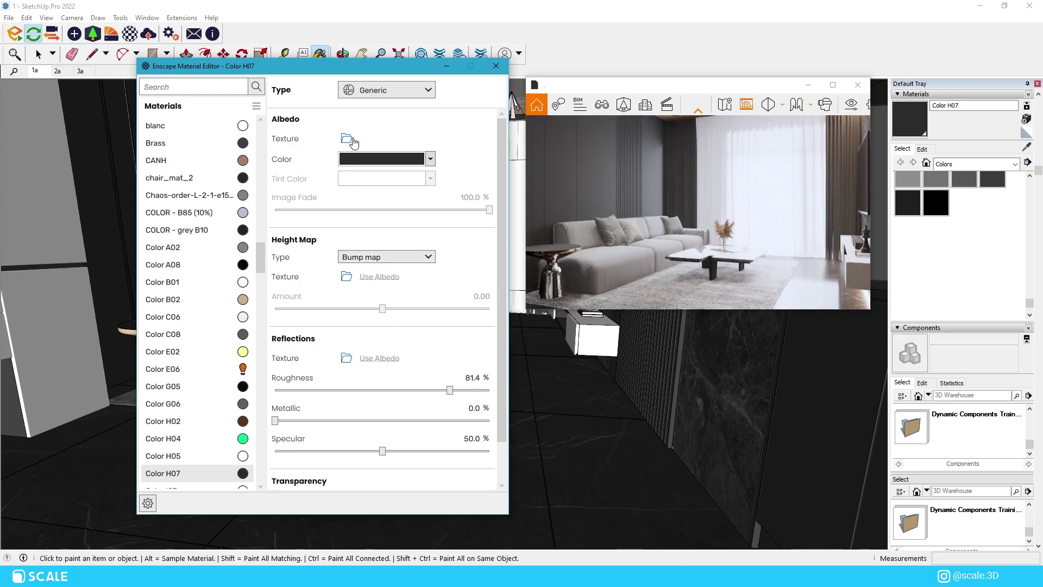
left_click_drag(345, 68, 260, 75)
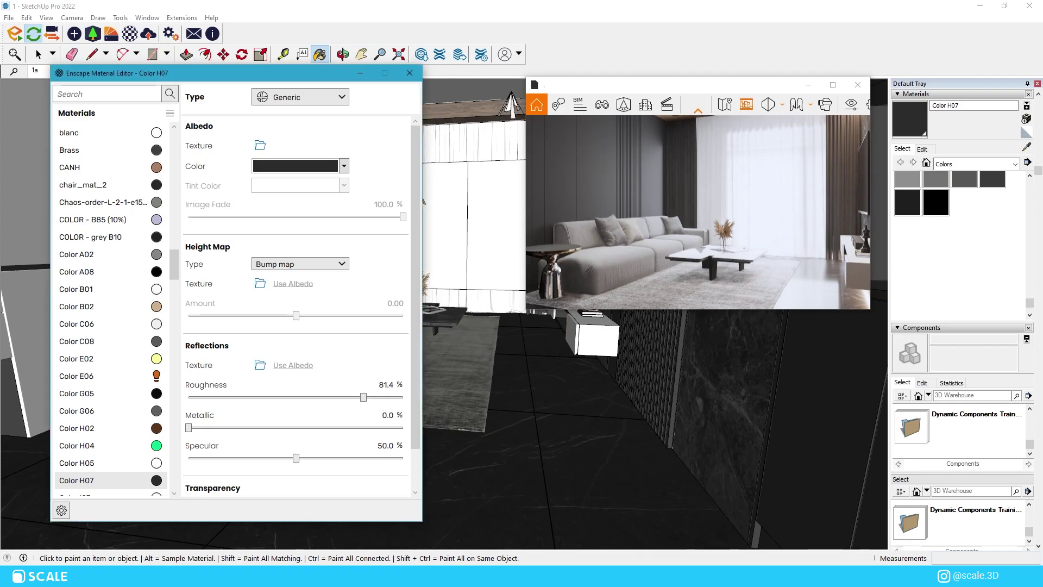
- Import Leather 01 from the Enscape Material Library and close the library
left_click(409, 72)
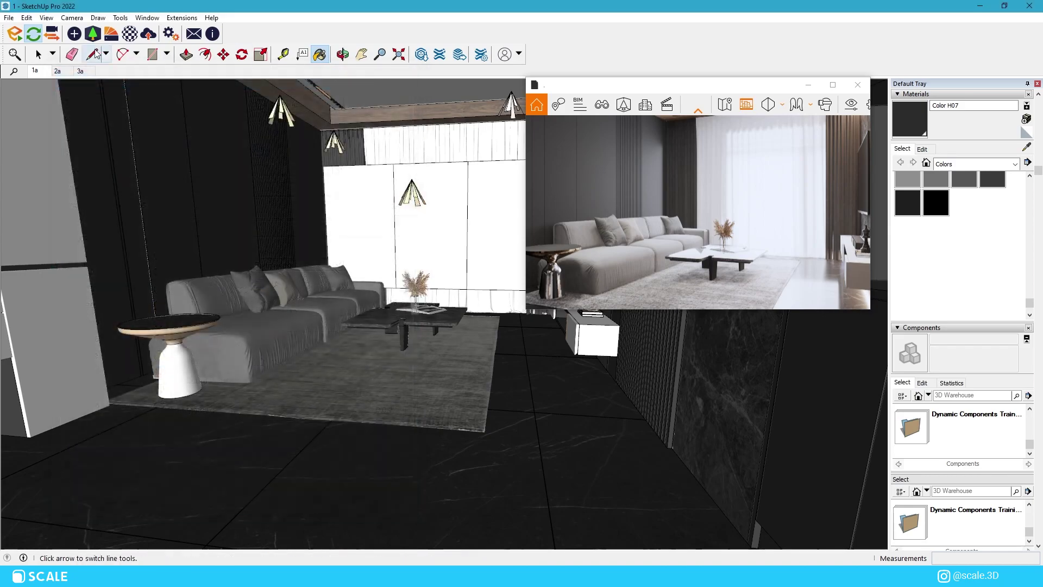
left_click(115, 37)
left_click(435, 16)
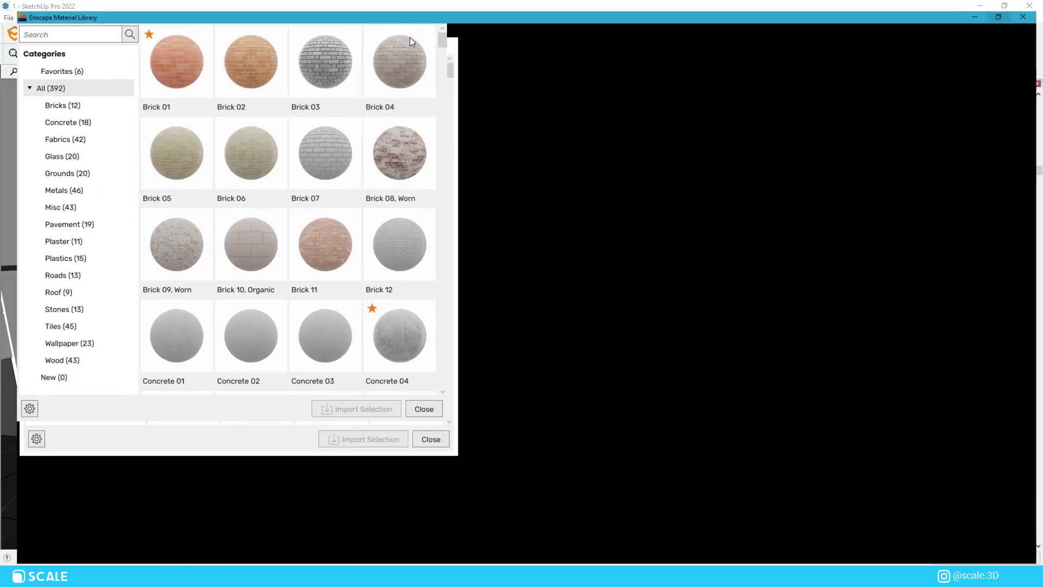
scroll(707, 283, "down", 2)
double_click(815, 6)
mouse_move(815, 6)
left_mouse_down()
mouse_move(234, 24)
mouse_move(268, 57)
left_mouse_up()
scroll(376, 175, "down", 8)
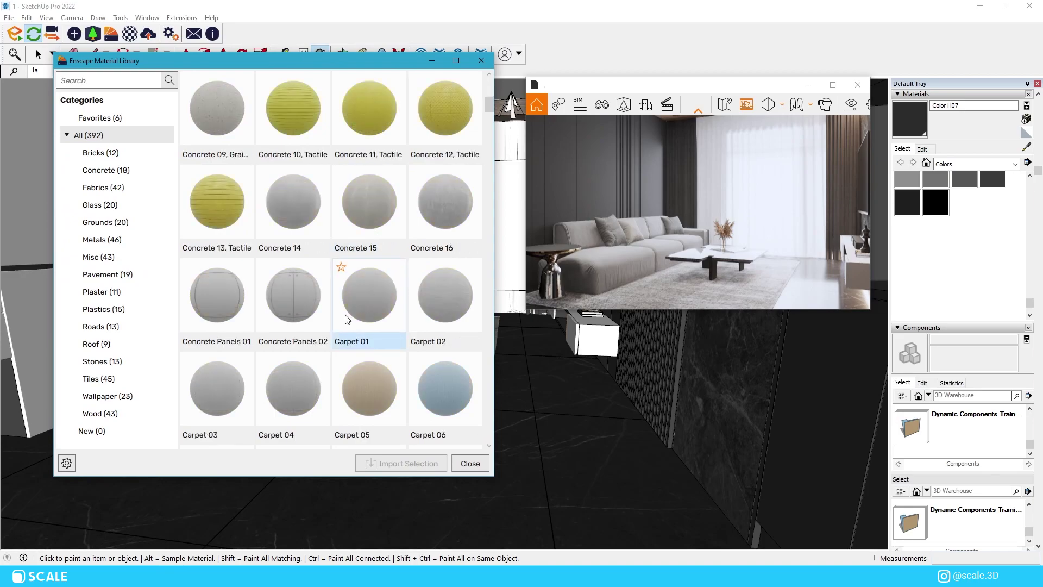
scroll(347, 319, "down", 15)
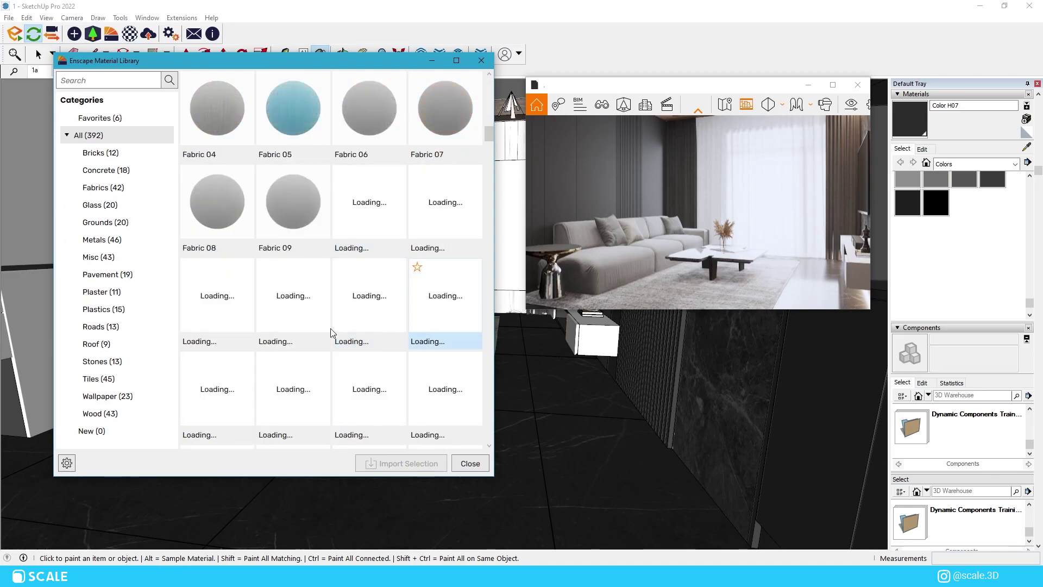
scroll(342, 320, "down", 2)
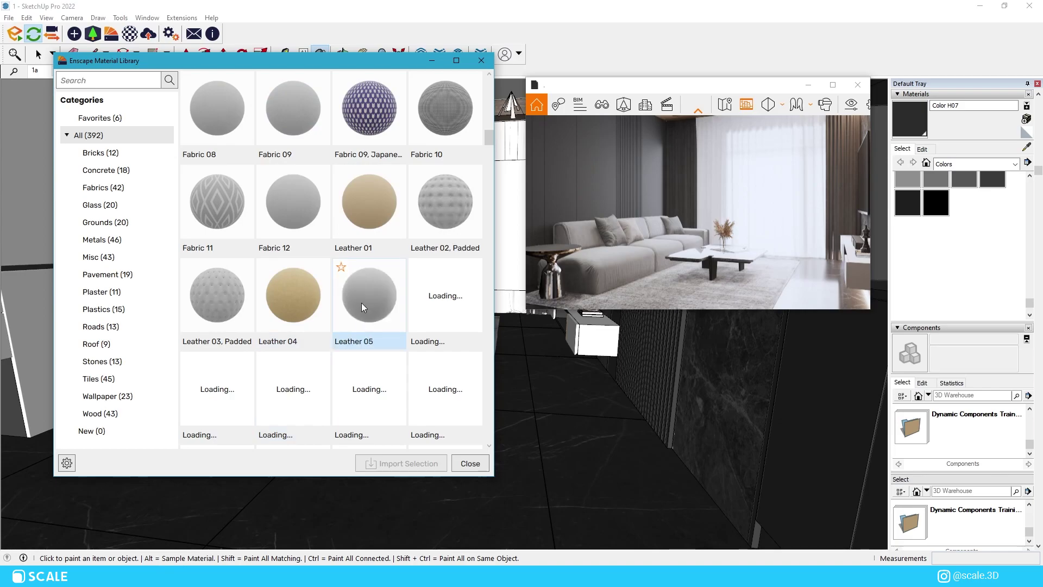
scroll(360, 302, "down", 4)
scroll(365, 276, "up", 2)
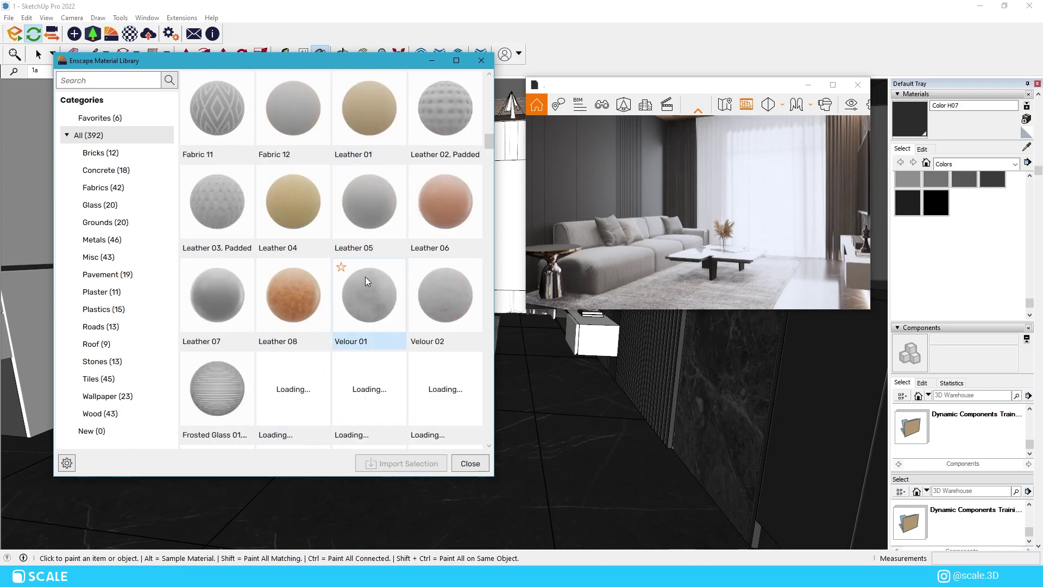
left_click(373, 138)
left_click(415, 458)
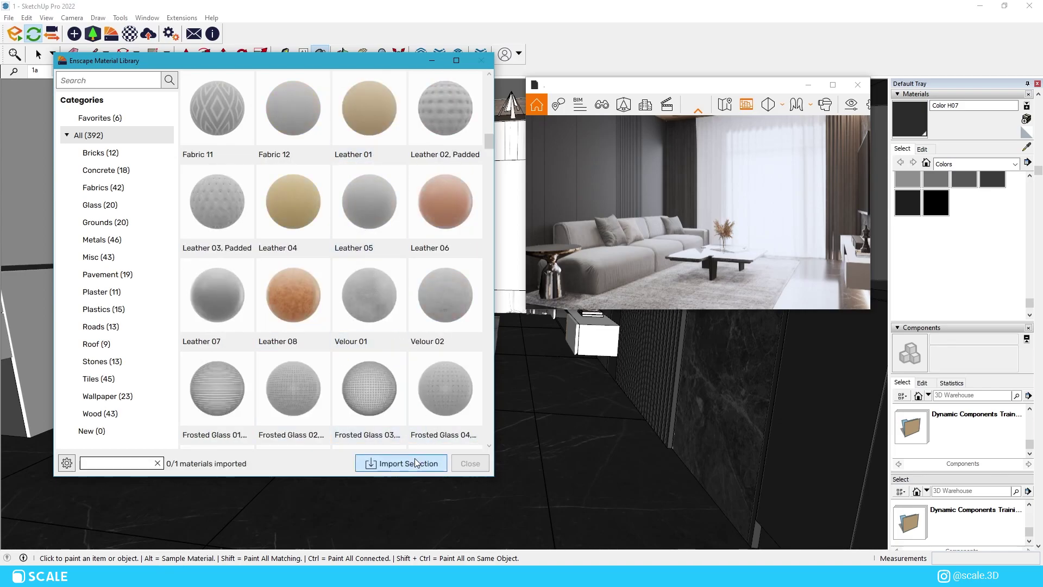
left_click(481, 60)
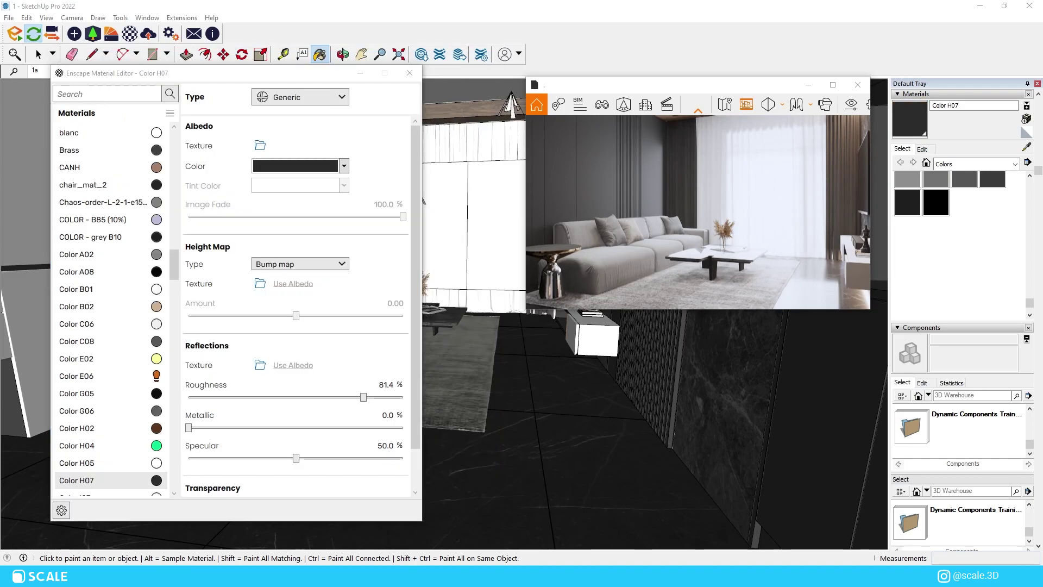
- Reopen the Material Library, import Leather 01 again, and close it
left_click(409, 73)
left_click(112, 35)
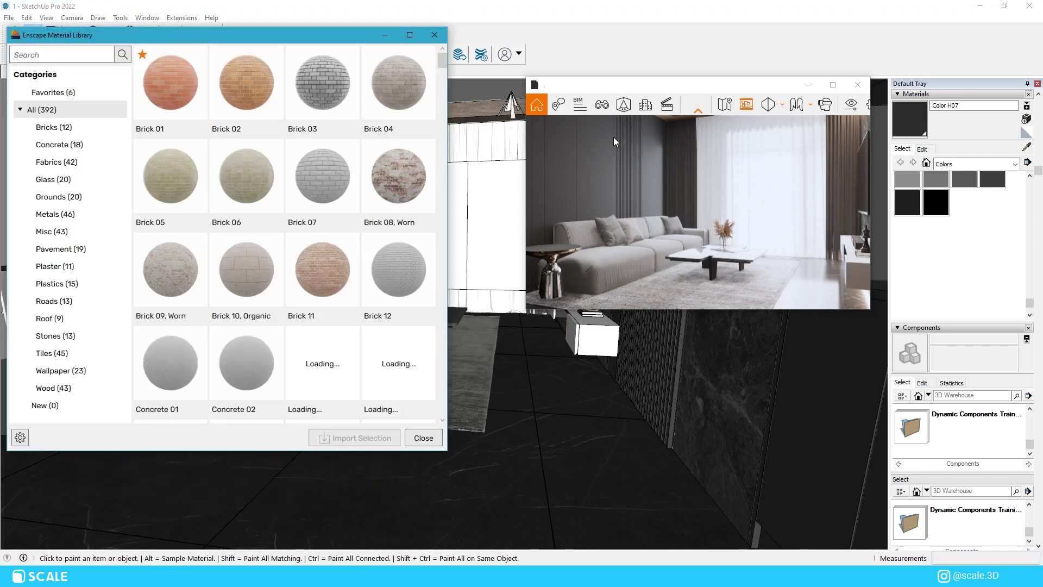
left_click(413, 31)
scroll(761, 152, "down", 1)
mouse_move(679, 6)
left_mouse_down()
mouse_move(670, 78)
mouse_move(303, 51)
mouse_move(311, 61)
left_mouse_up()
scroll(386, 249, "down", 8)
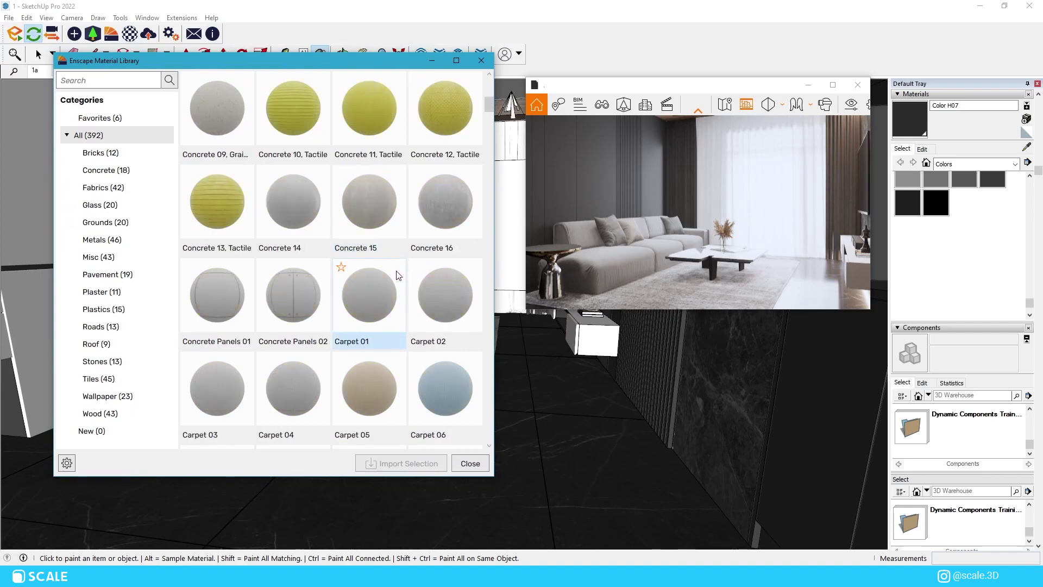
scroll(345, 326, "down", 5)
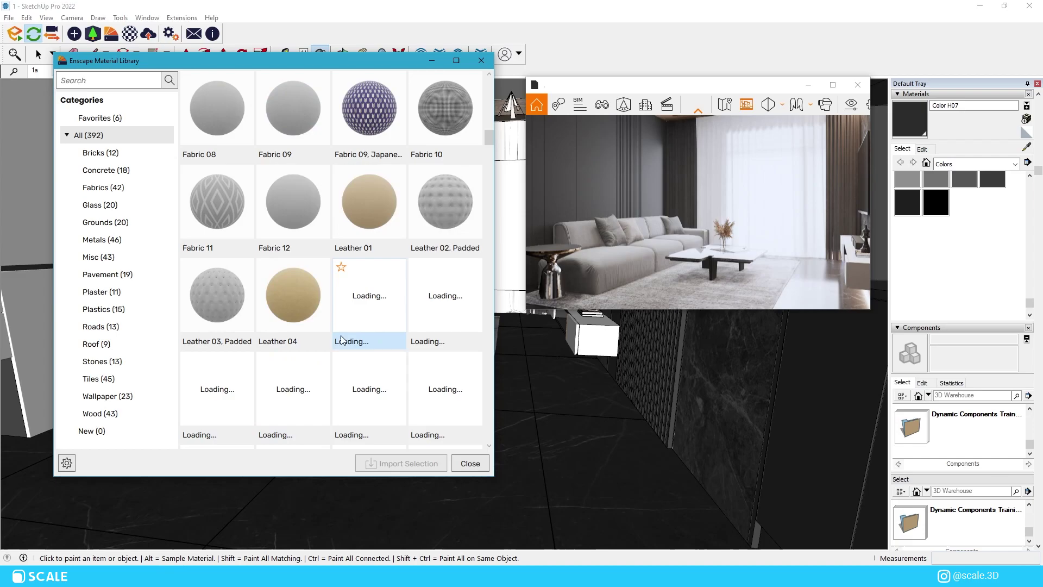
scroll(371, 255, "down", 2)
scroll(373, 230, "up", 1)
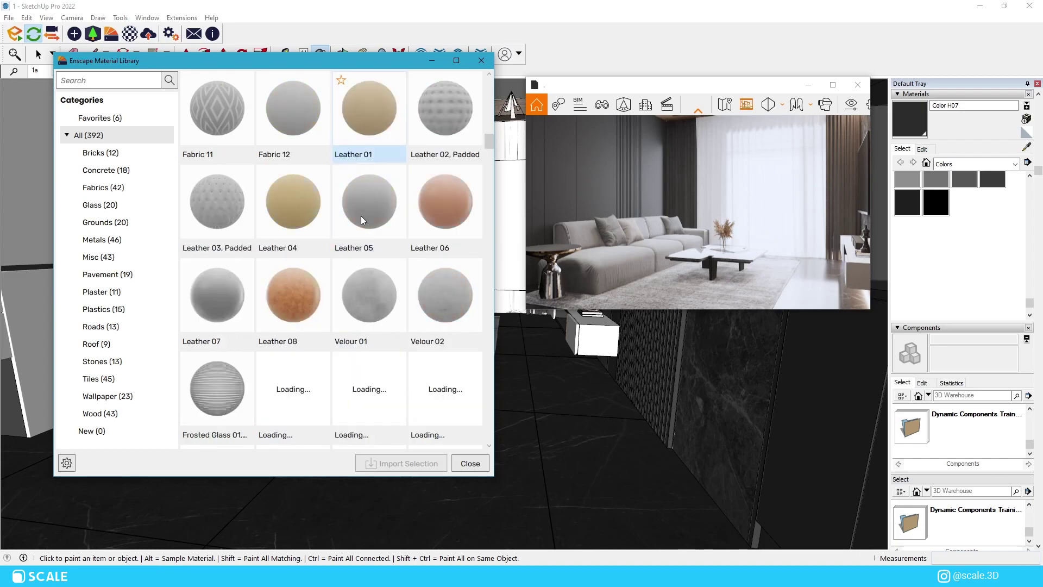
left_click(365, 157)
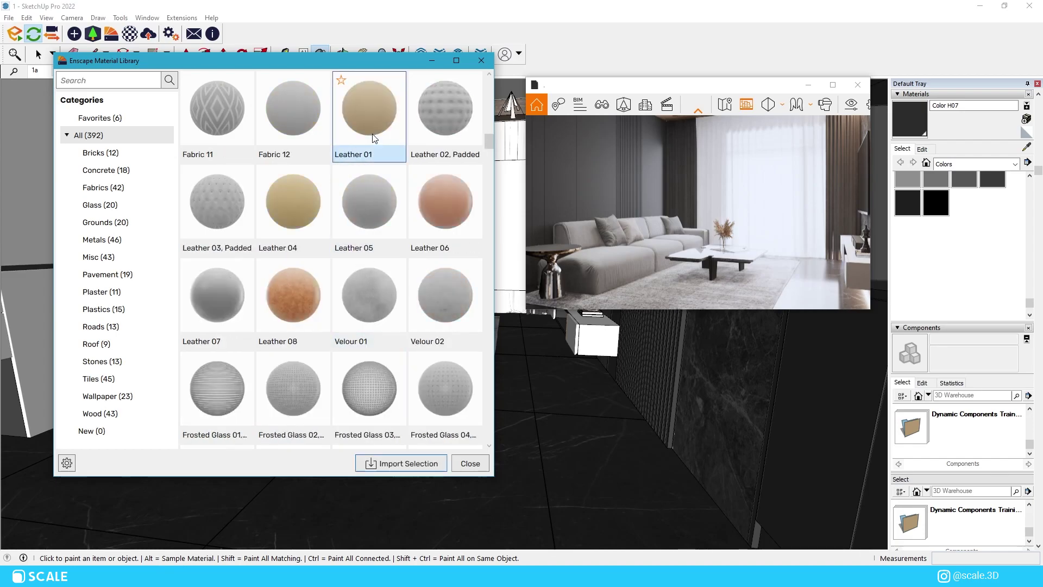
left_click(415, 462)
left_click(480, 61)
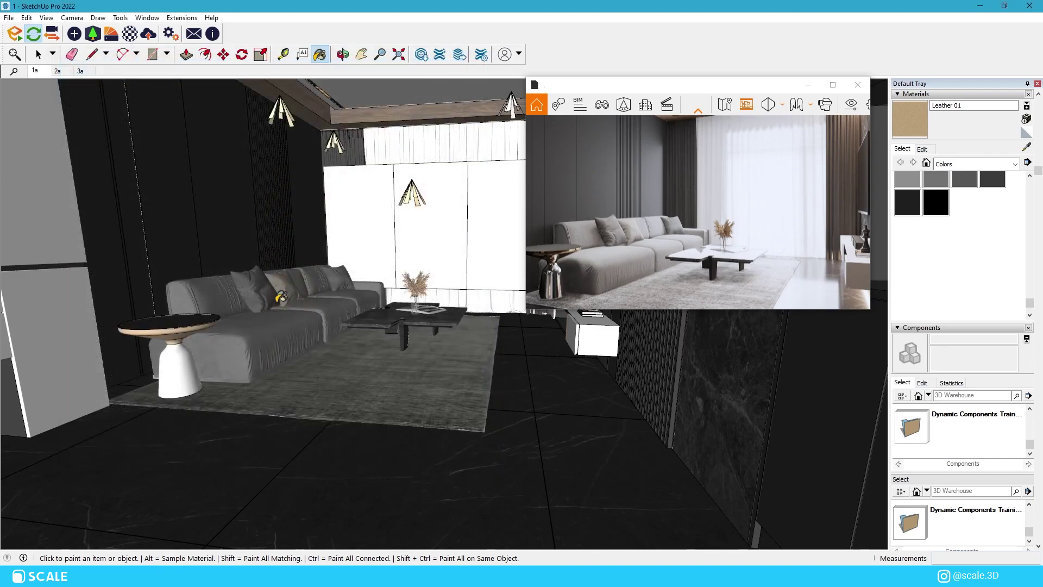
- Enter the sofa group, select its modules, and switch to the Paint Bucket with B
left_click(274, 332)
double_click(277, 331)
left_click(308, 323)
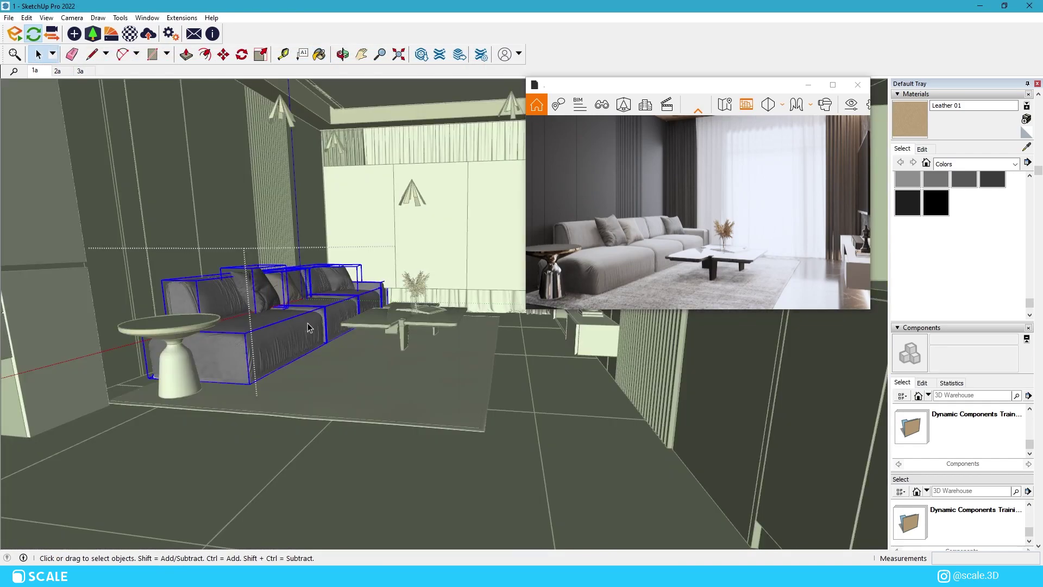
key("b")
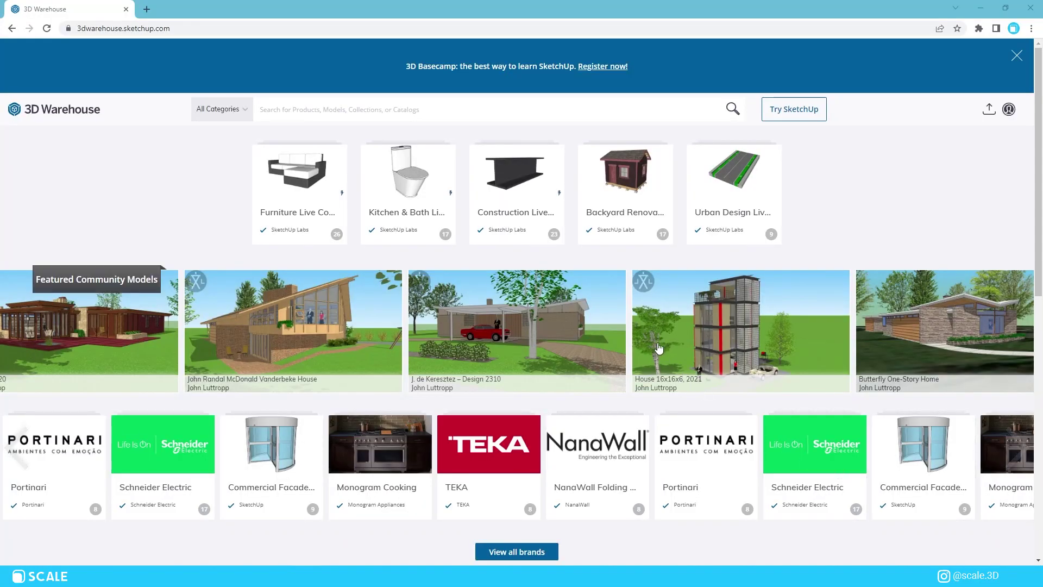
- Search 3D Warehouse for 'sofa' and scroll through the results
left_click(454, 118)
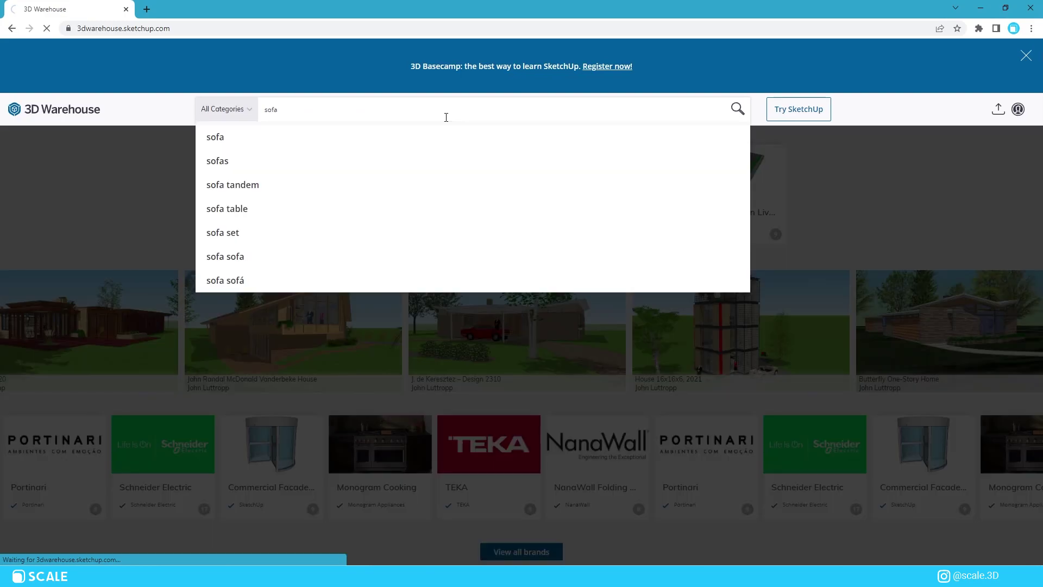
key("Return")
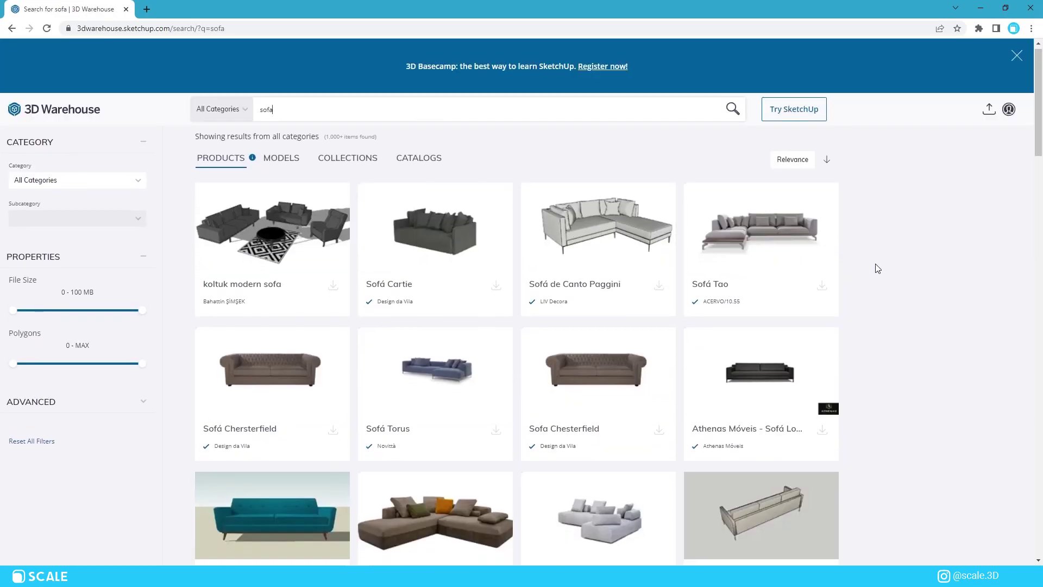
scroll(877, 268, "down", 2)
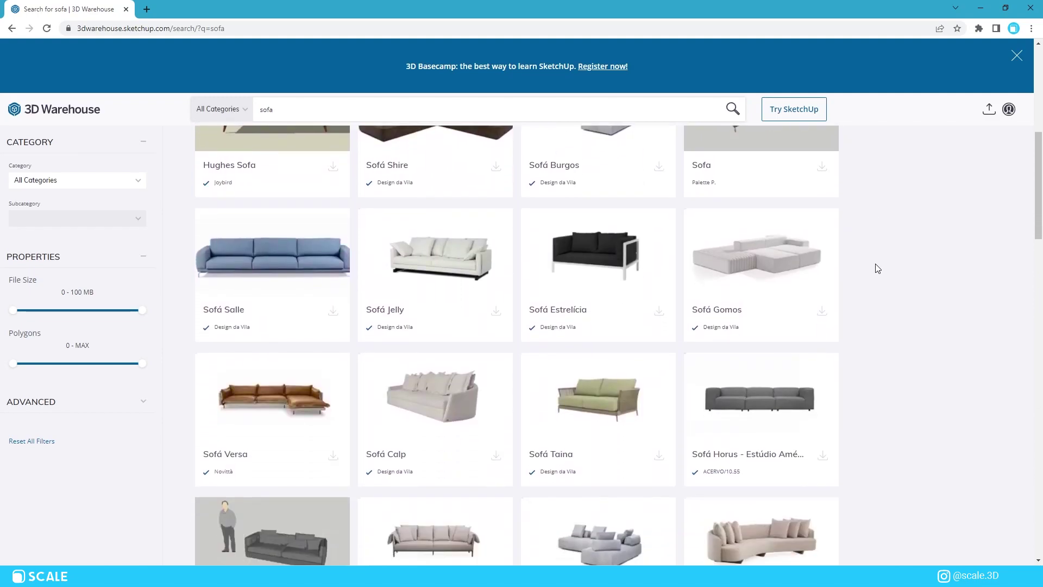
scroll(878, 268, "down", 3)
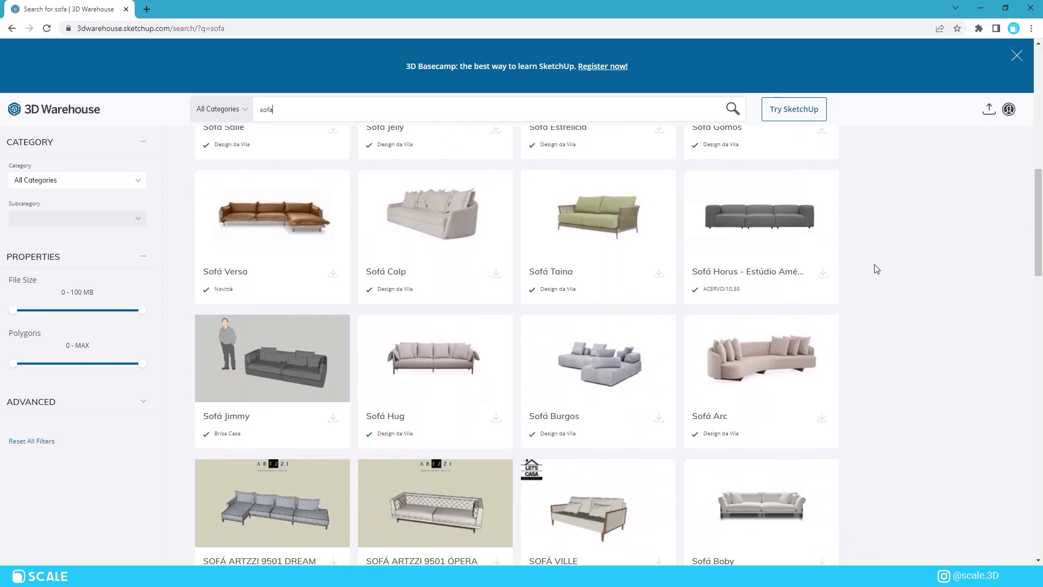
scroll(877, 268, "down", 1)
scroll(877, 268, "down", 3)
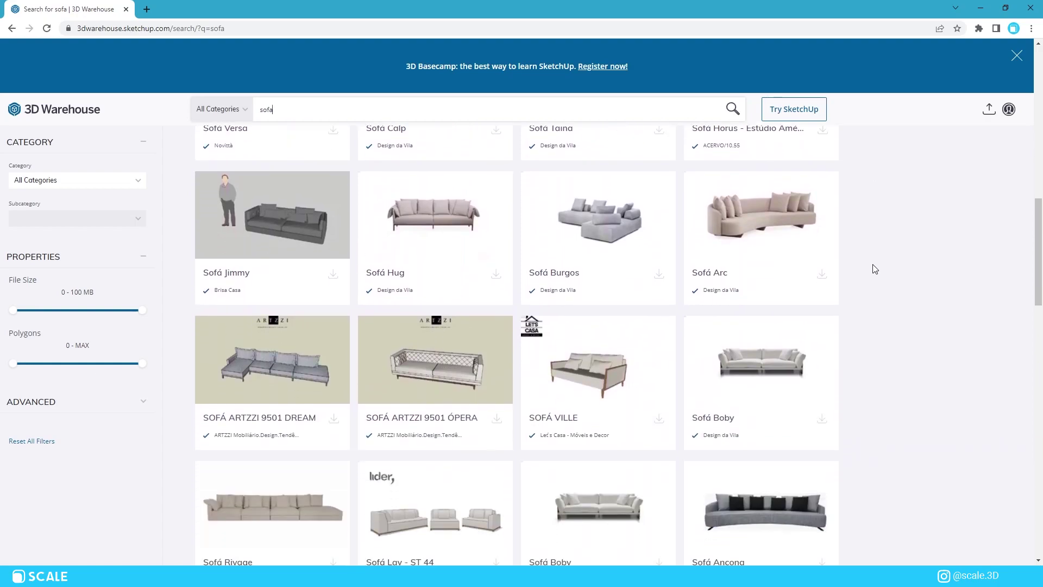
scroll(871, 270, "down", 4)
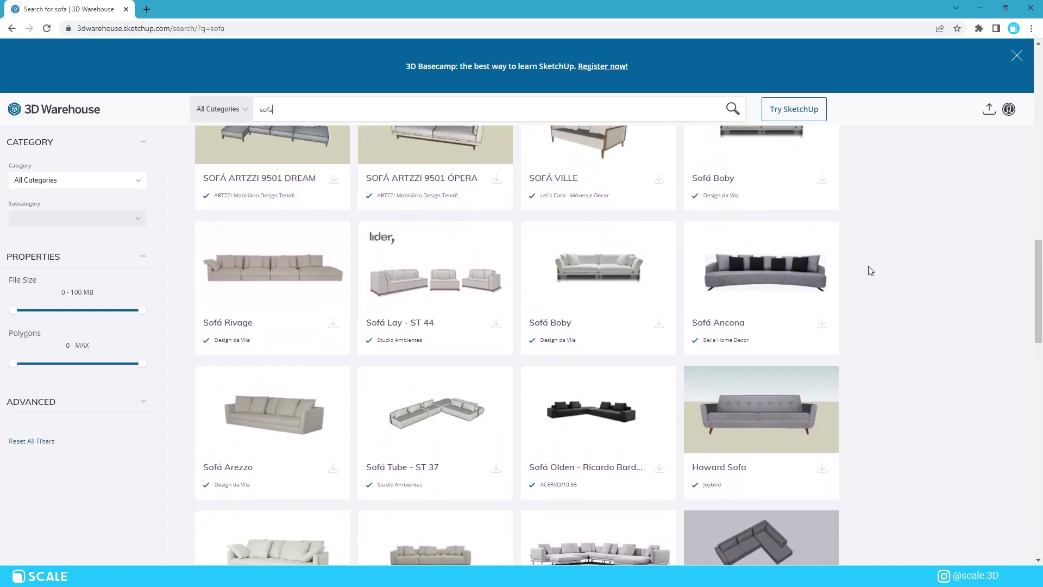
scroll(870, 270, "up", 5)
scroll(870, 270, "up", 7)
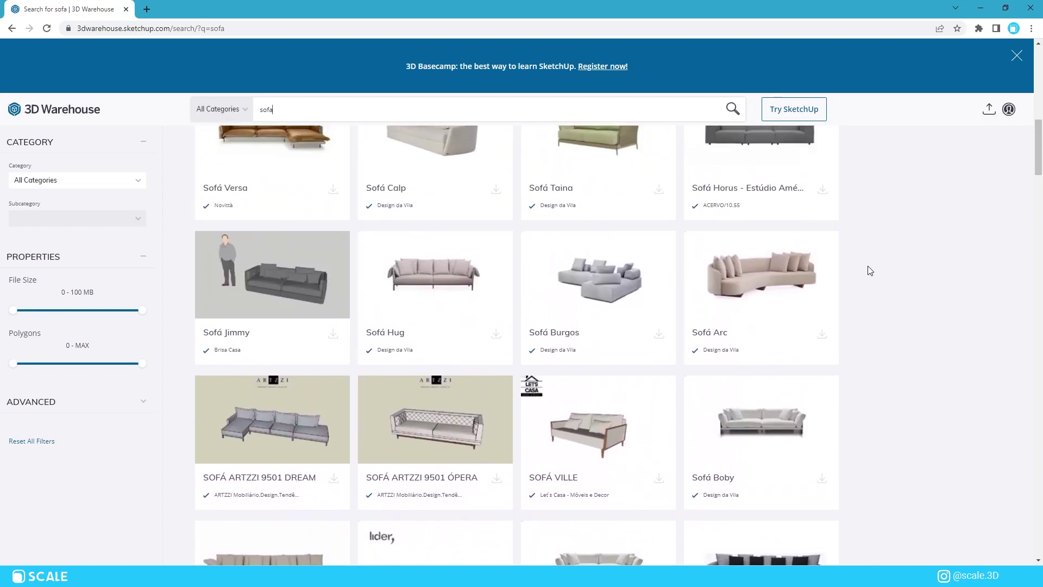
scroll(868, 271, "up", 7)
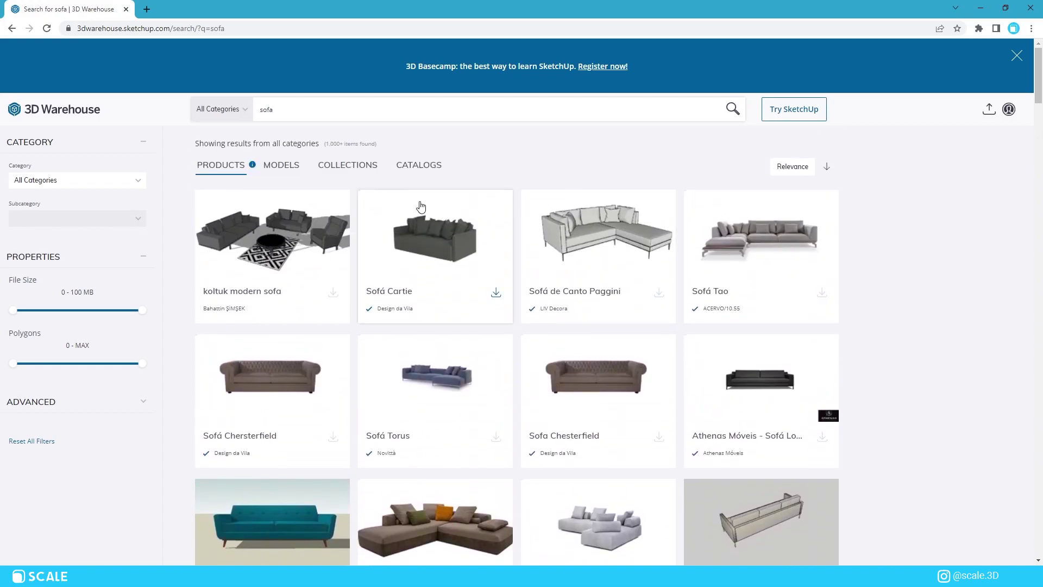
left_click(267, 176)
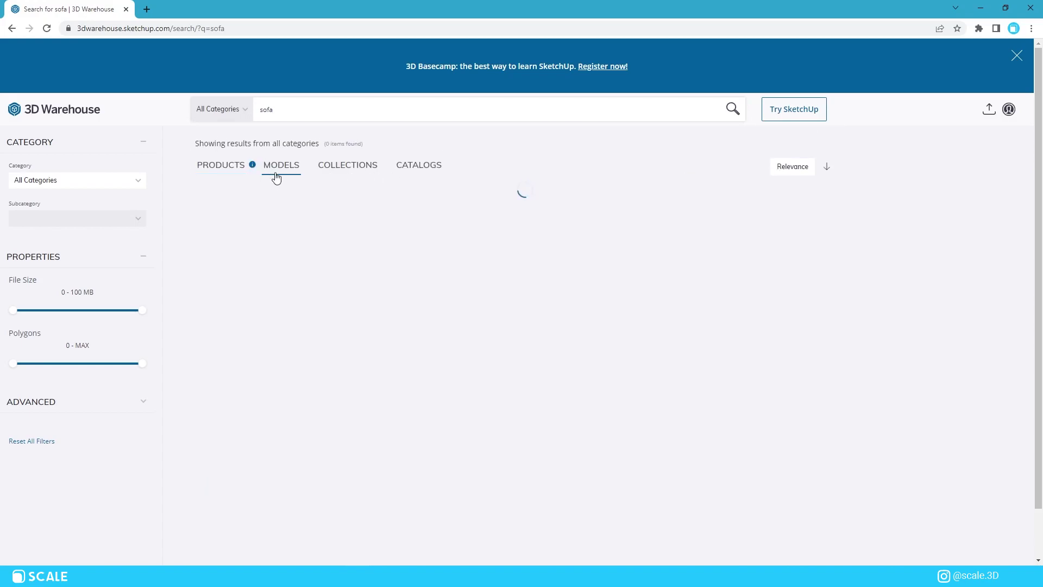
scroll(875, 366, "down", 1)
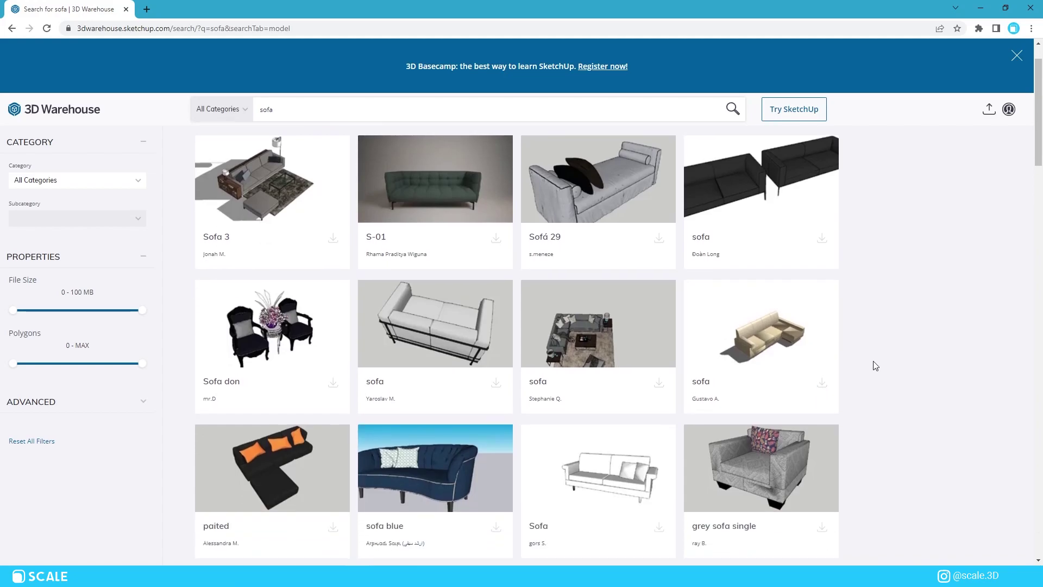
scroll(875, 365, "down", 3)
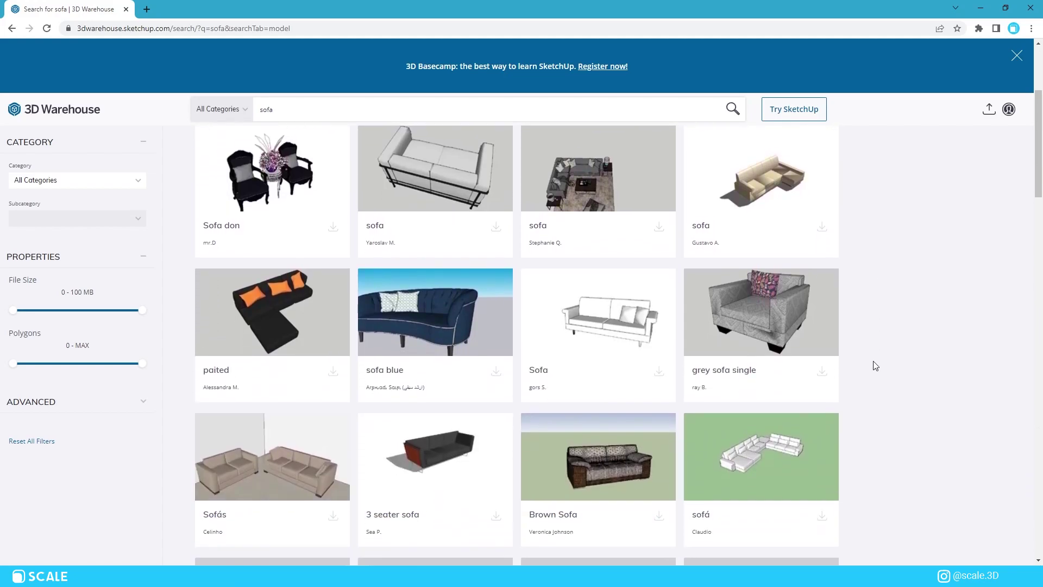
scroll(875, 366, "down", 3)
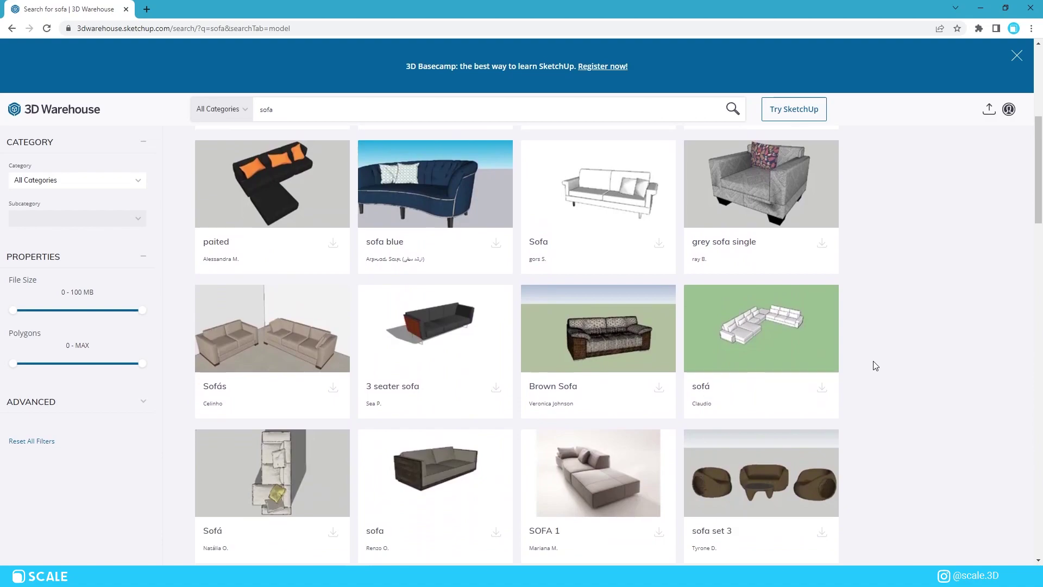
scroll(875, 366, "down", 5)
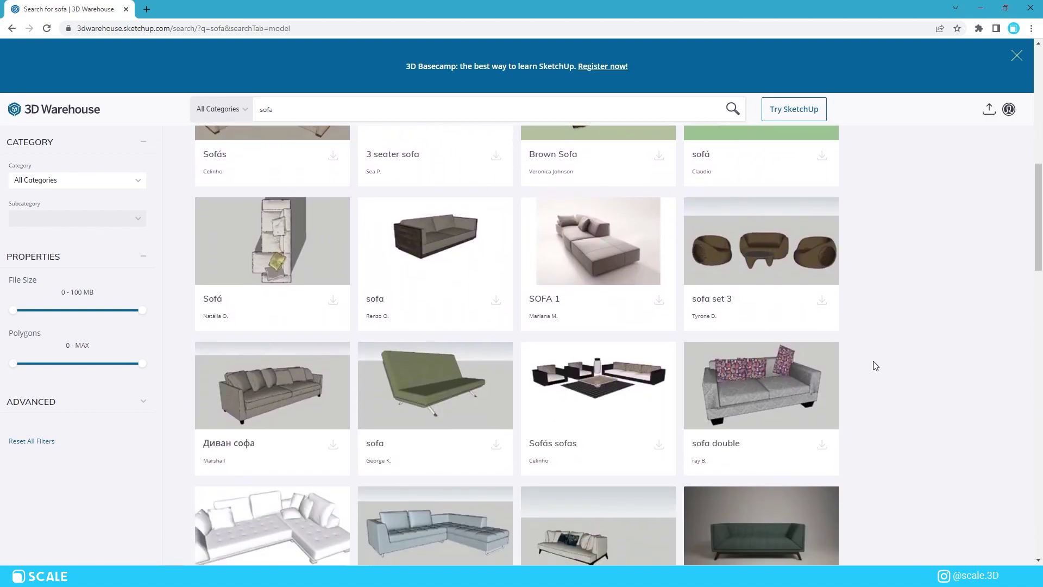
scroll(875, 365, "down", 7)
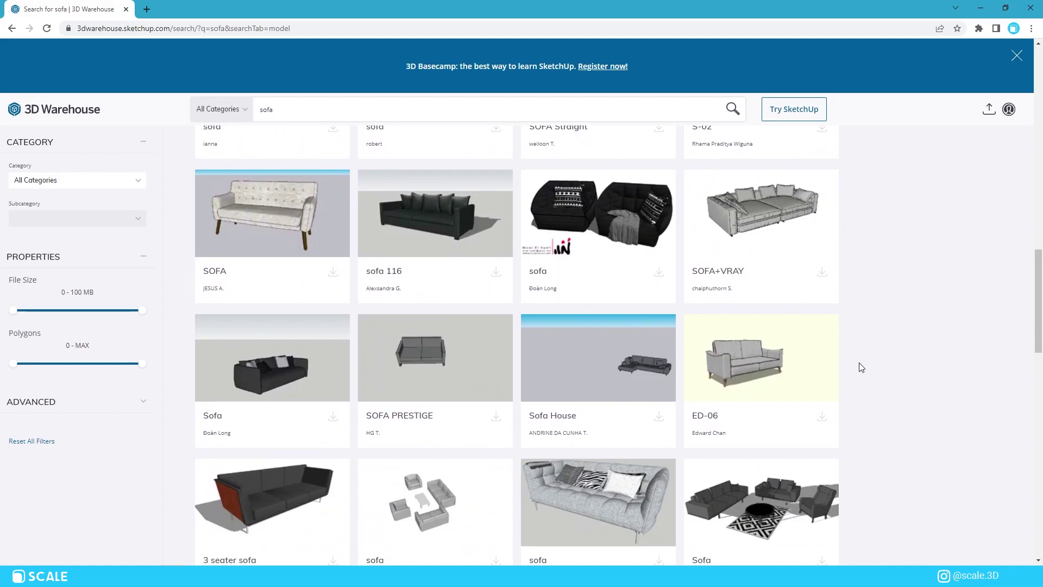
scroll(861, 368, "up", 15)
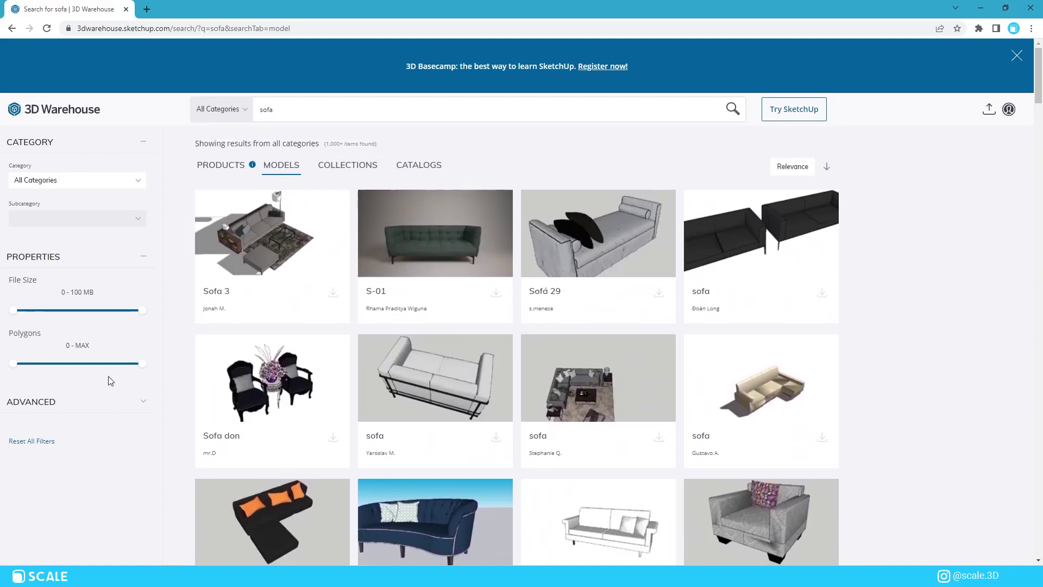
- Set the Polygons filter range to 346 K – MAX and browse the filtered sofa models
left_click(119, 362)
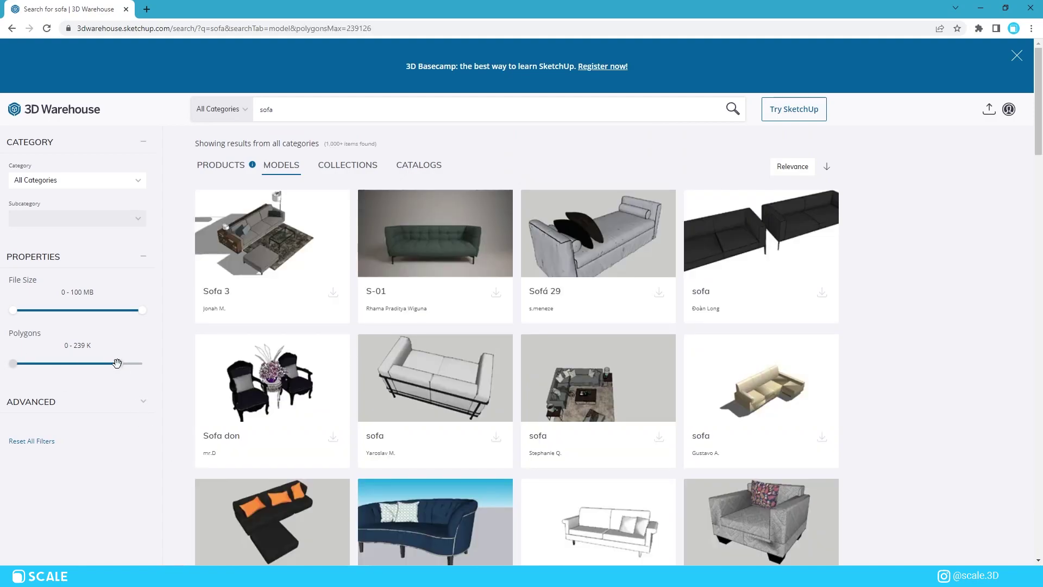
left_click_drag(117, 363, 142, 363)
left_click_drag(10, 362, 124, 361)
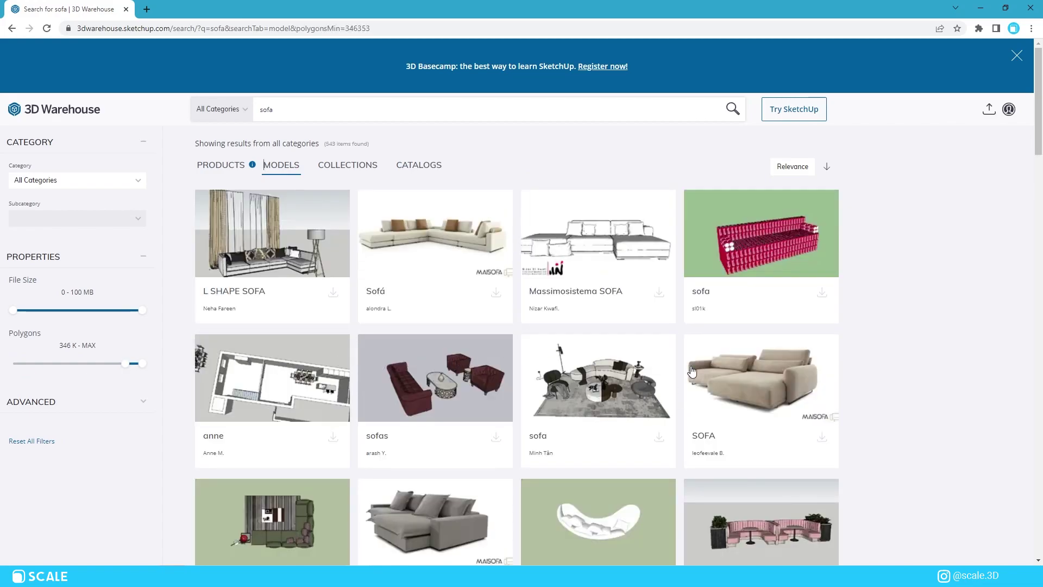
scroll(412, 363, "down", 4)
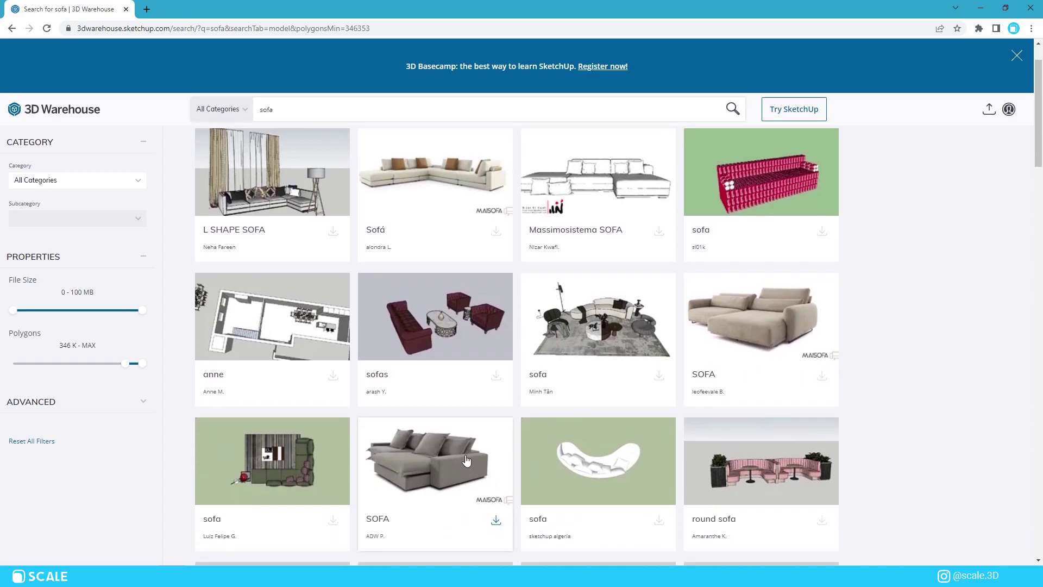
scroll(412, 363, "down", 1)
scroll(609, 419, "down", 2)
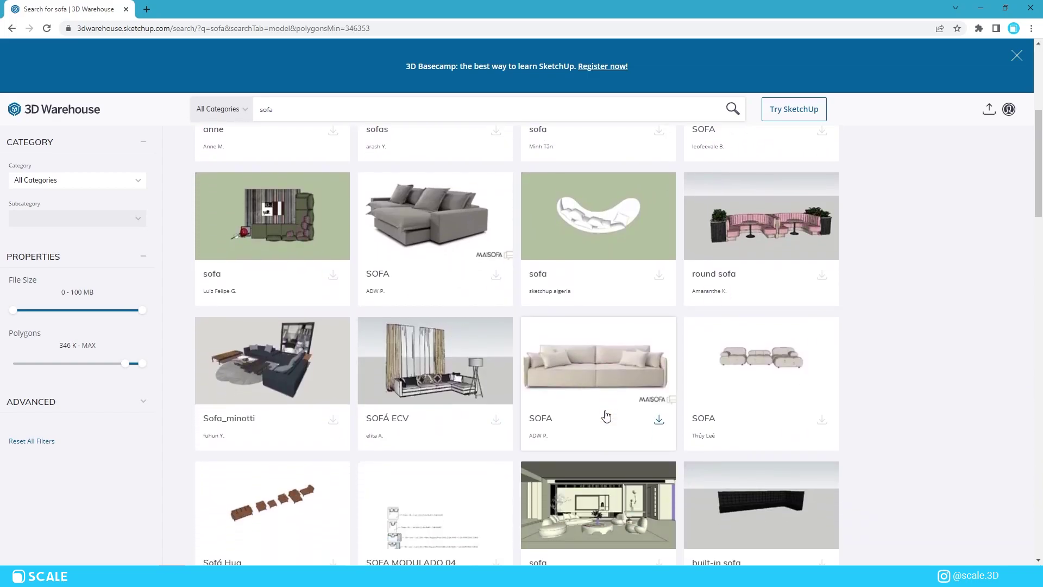
scroll(606, 407, "down", 2)
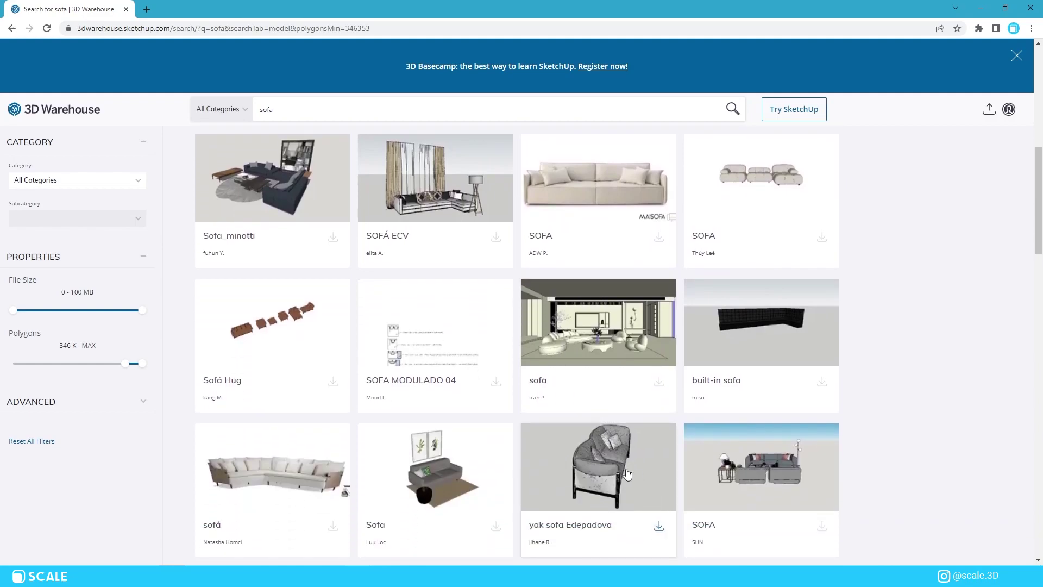
scroll(698, 485, "down", 2)
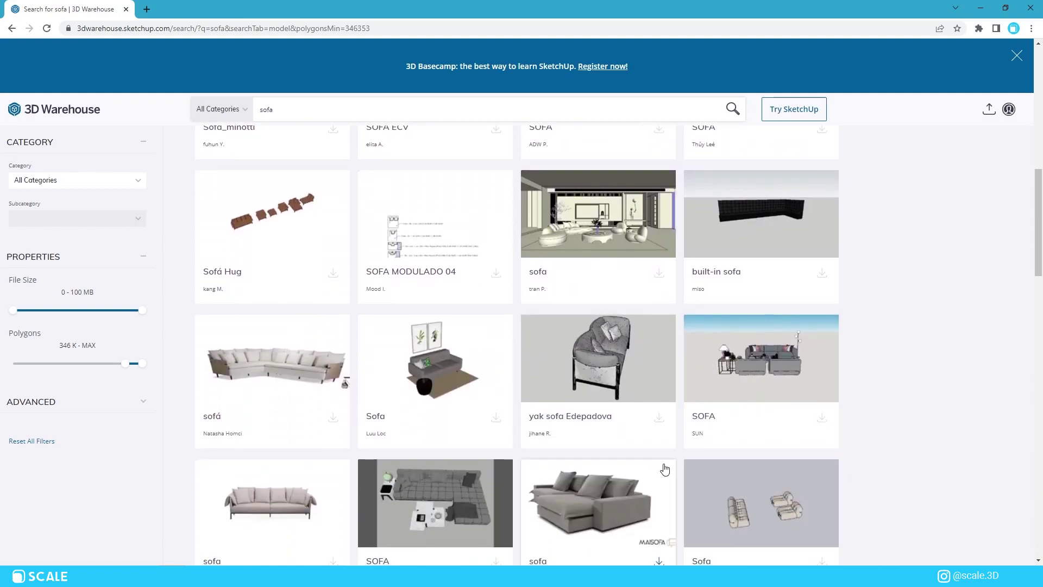